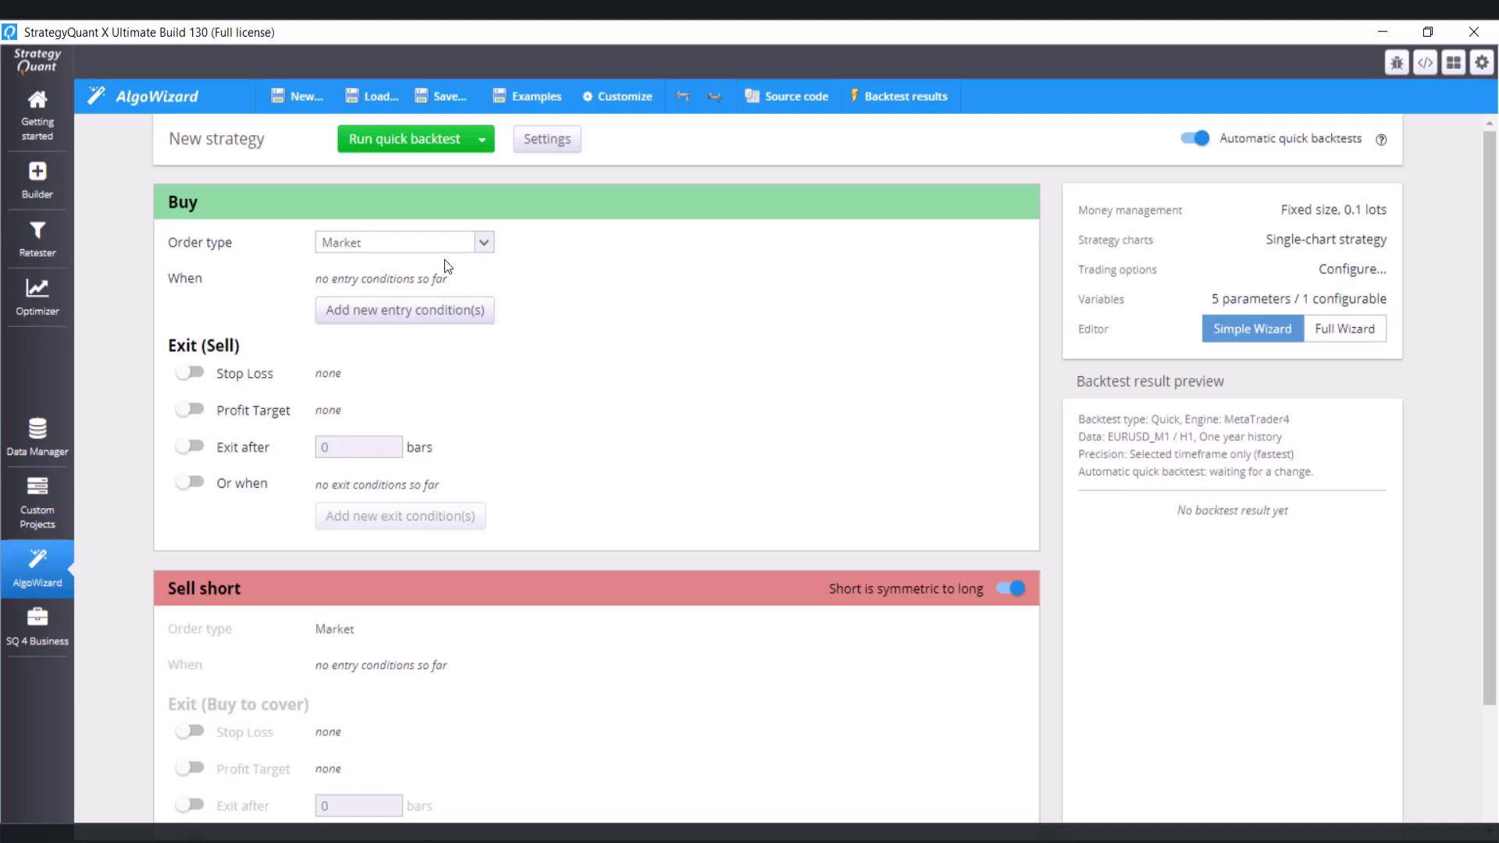
Step: Load the recent algo_workshop.sqx strategy into AlgoWizard
{"action": "left_click", "coordinate": [376, 98]}
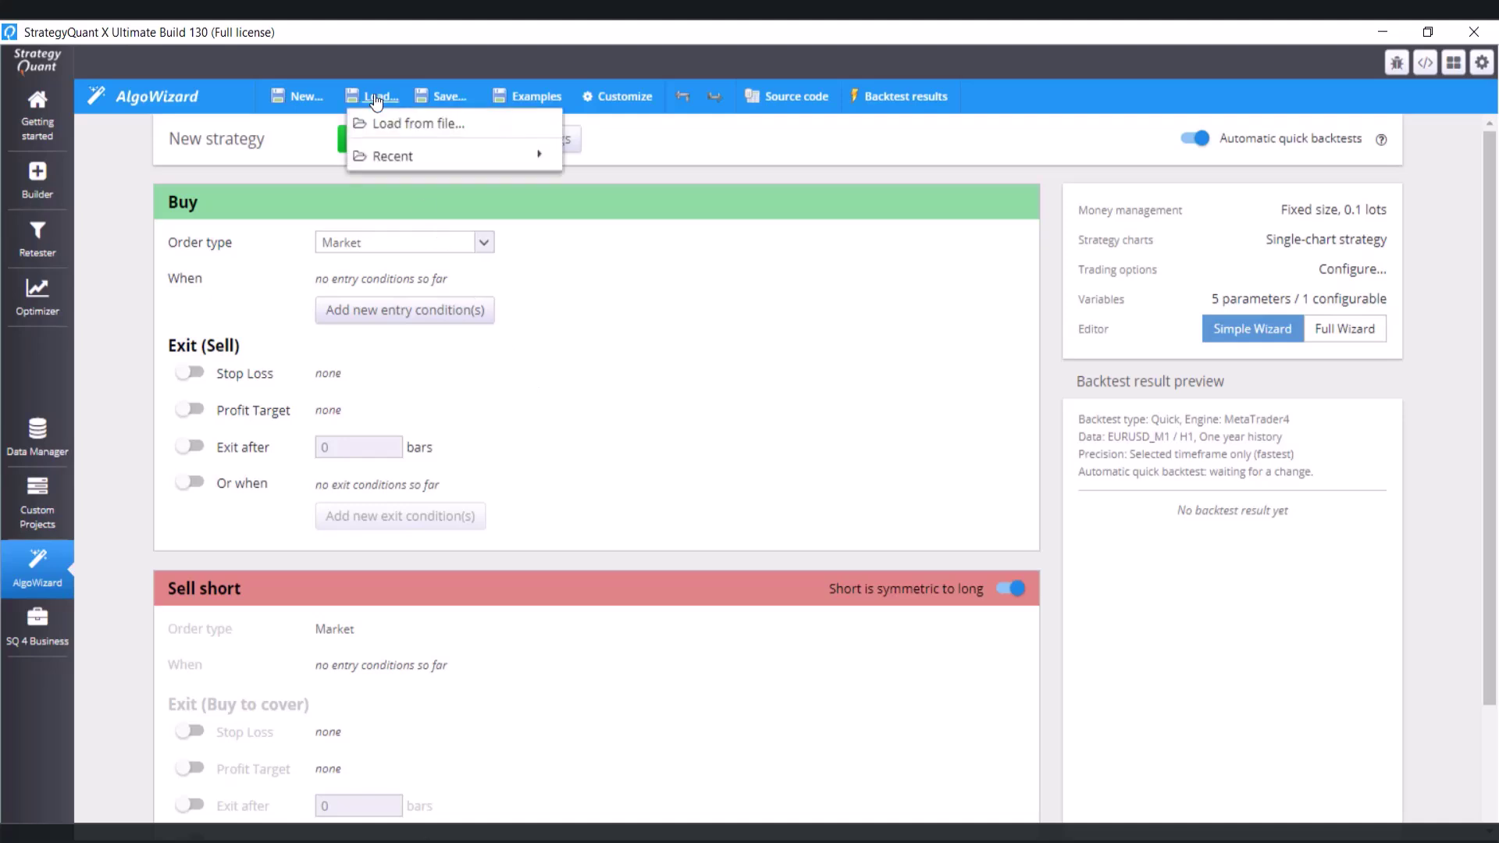
{"action": "mouse_move", "coordinate": [418, 159]}
{"action": "left_click", "coordinate": [624, 159]}
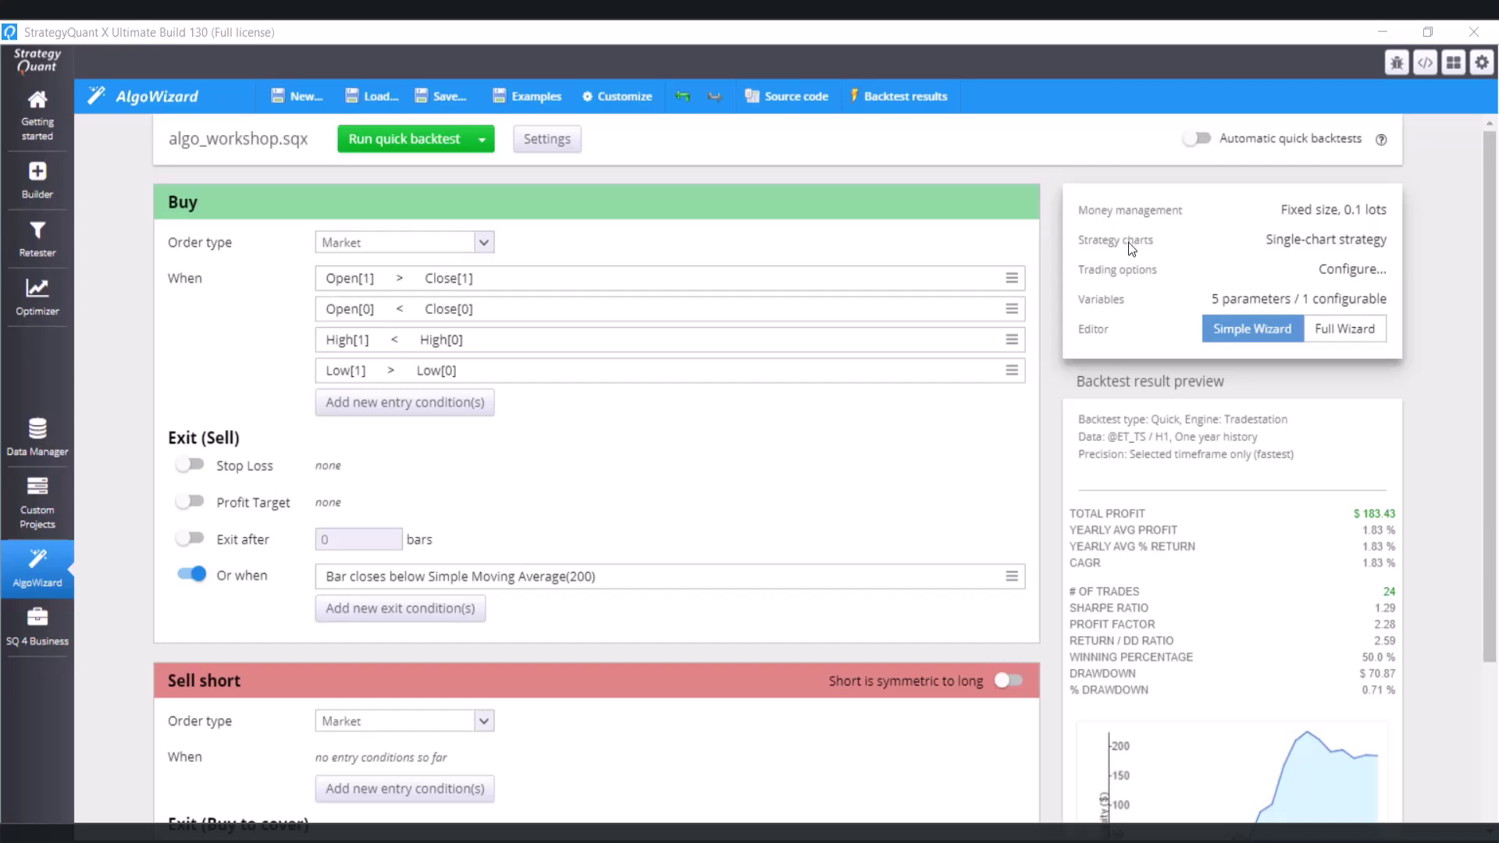
Step: Add Subchart #1 with D1 timeframe on the main symbol and save the two-chart setup
{"action": "left_click", "coordinate": [1310, 243]}
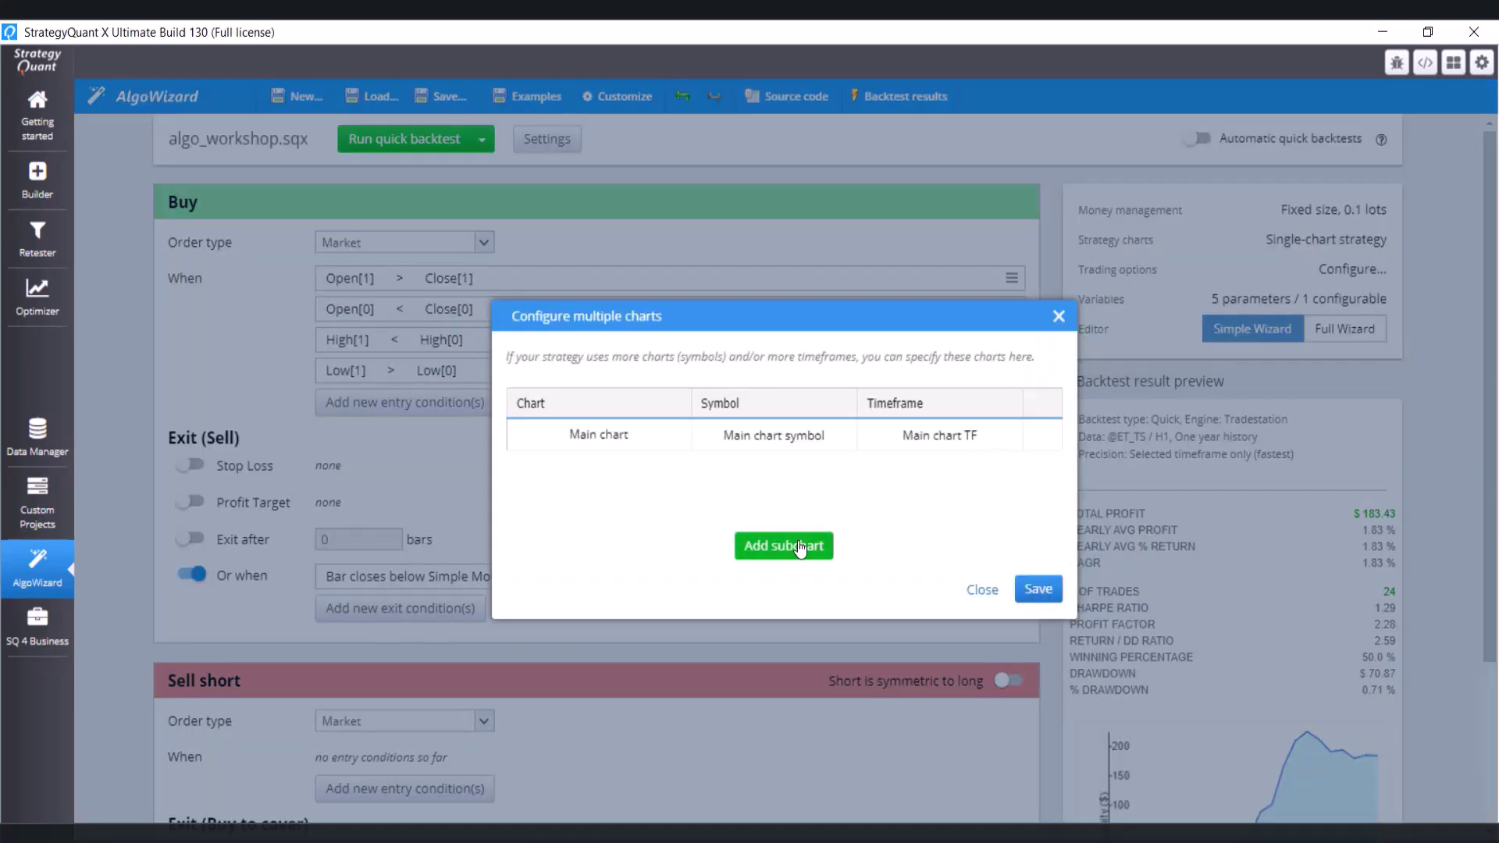
{"action": "left_click", "coordinate": [800, 549]}
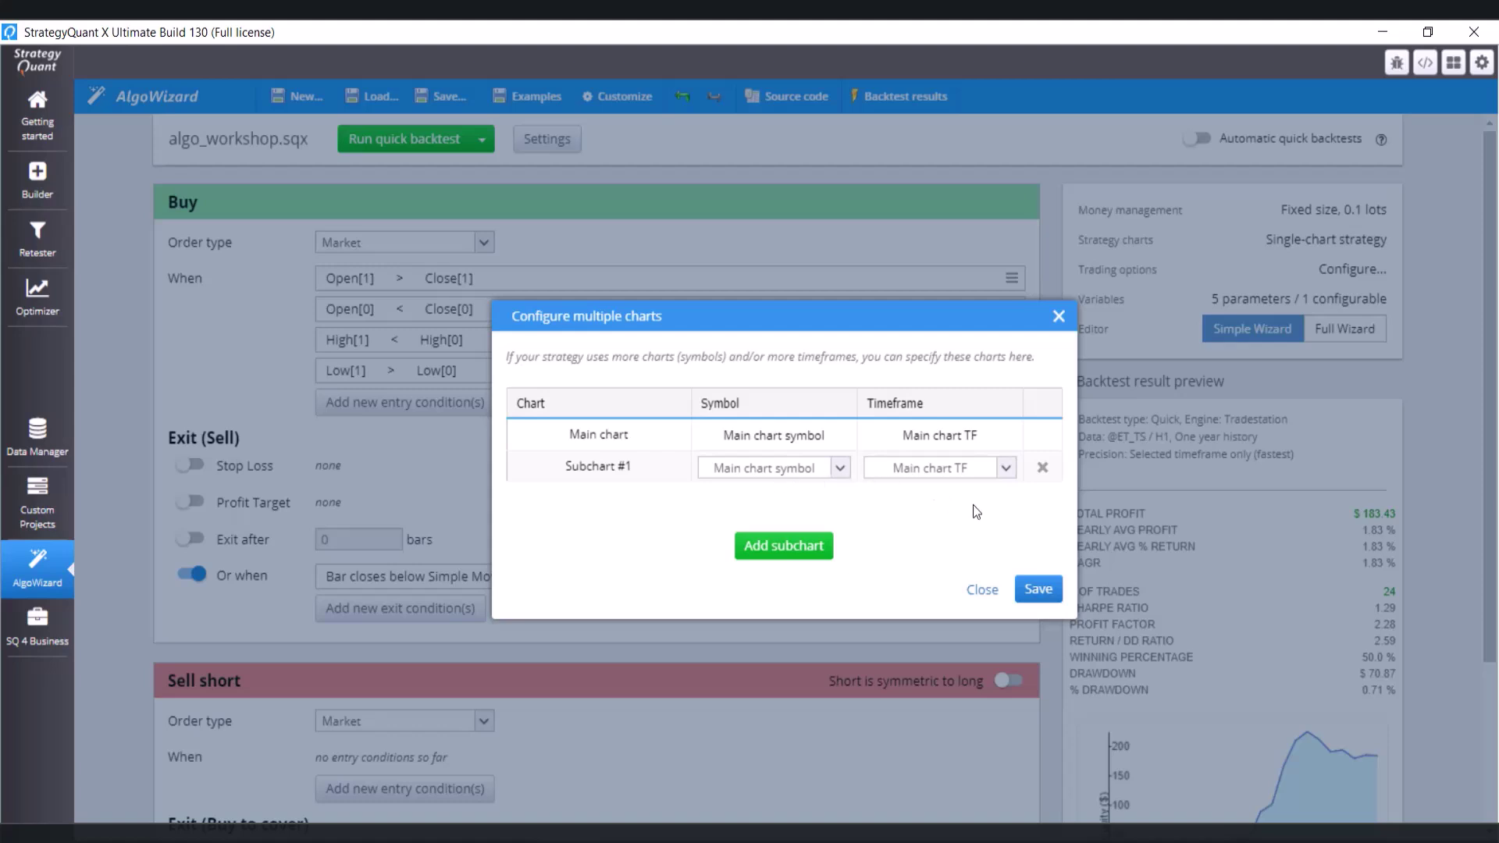
{"action": "left_click", "coordinate": [1005, 468]}
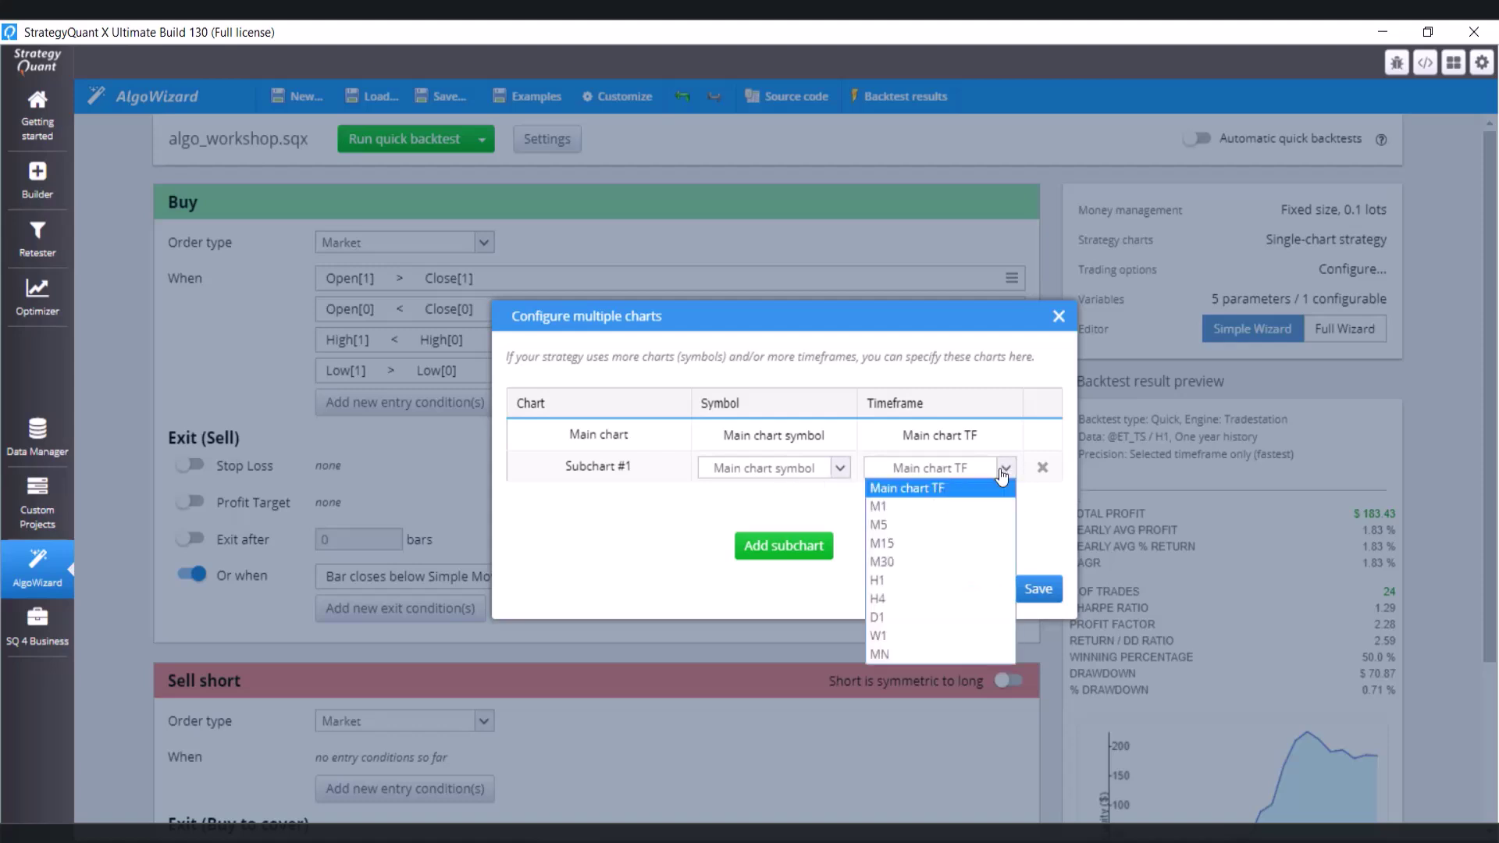
{"action": "left_click", "coordinate": [939, 615]}
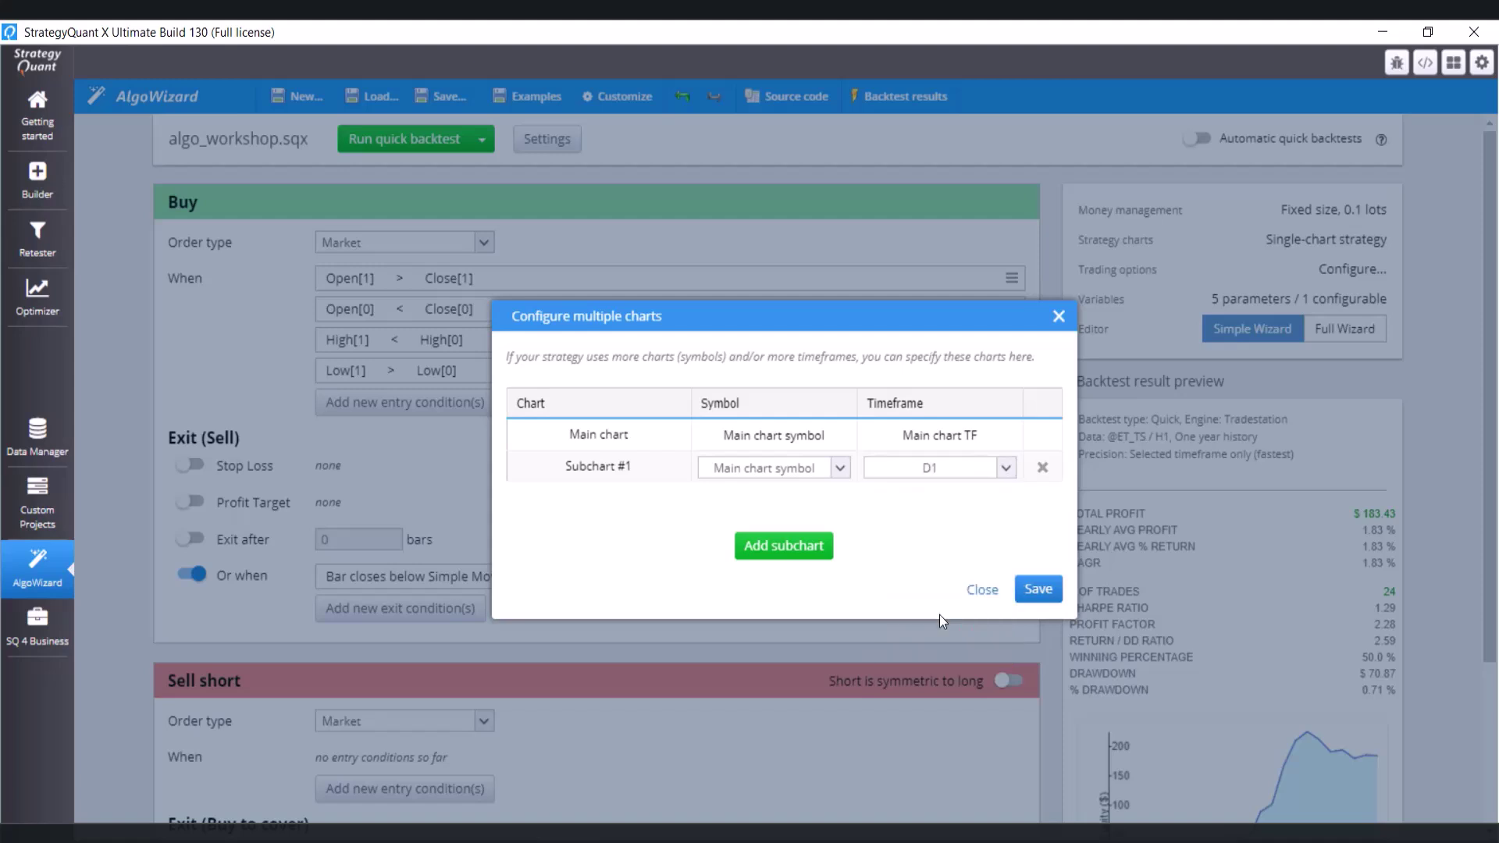
{"action": "left_click", "coordinate": [1027, 593]}
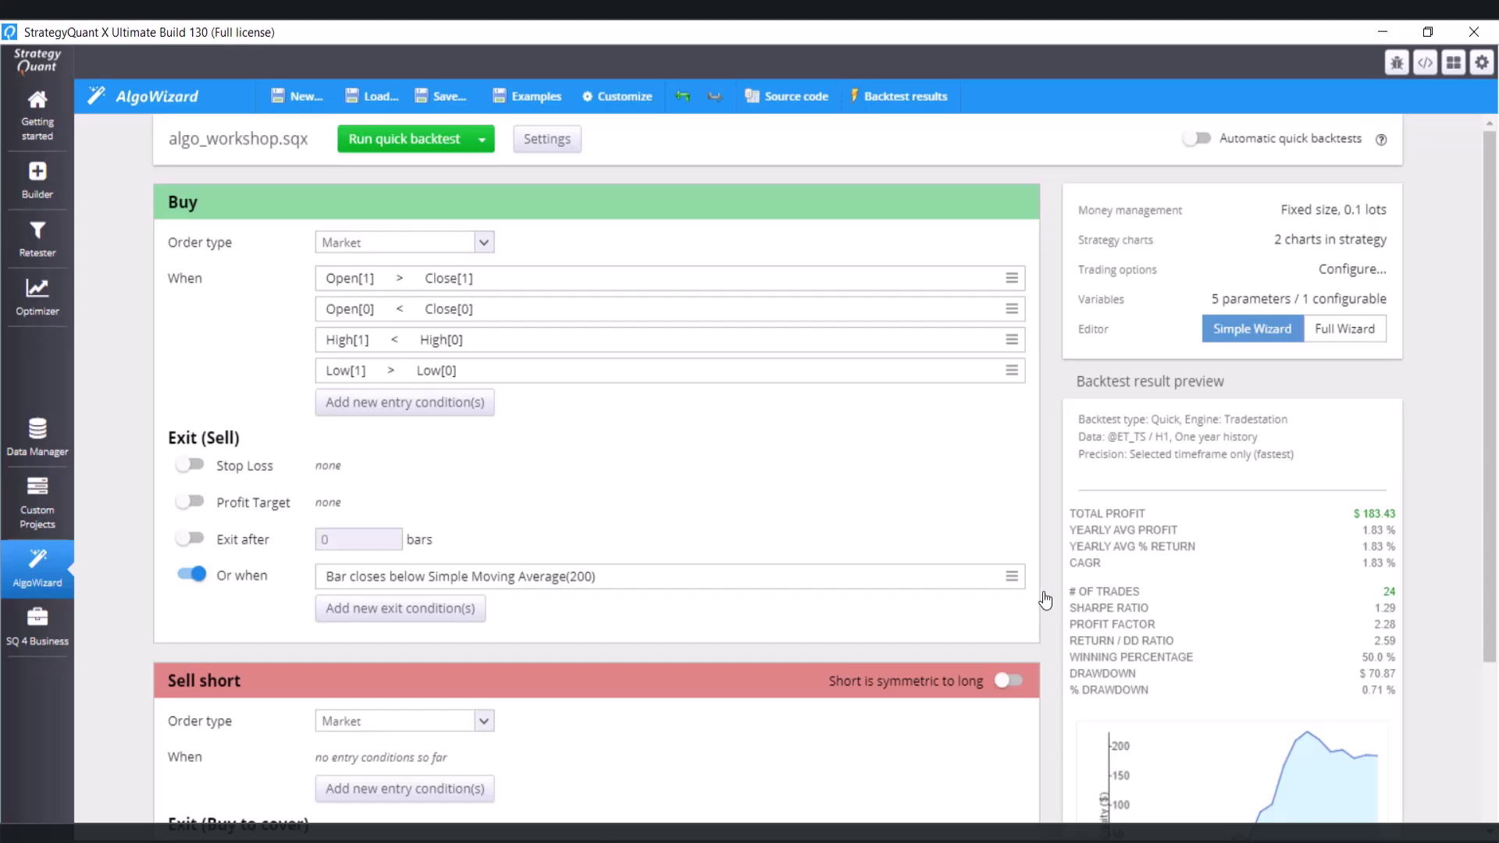
Step: Add a fifth Buy entry condition using the '(>) Is greater' comparison block
{"action": "left_click", "coordinate": [463, 413]}
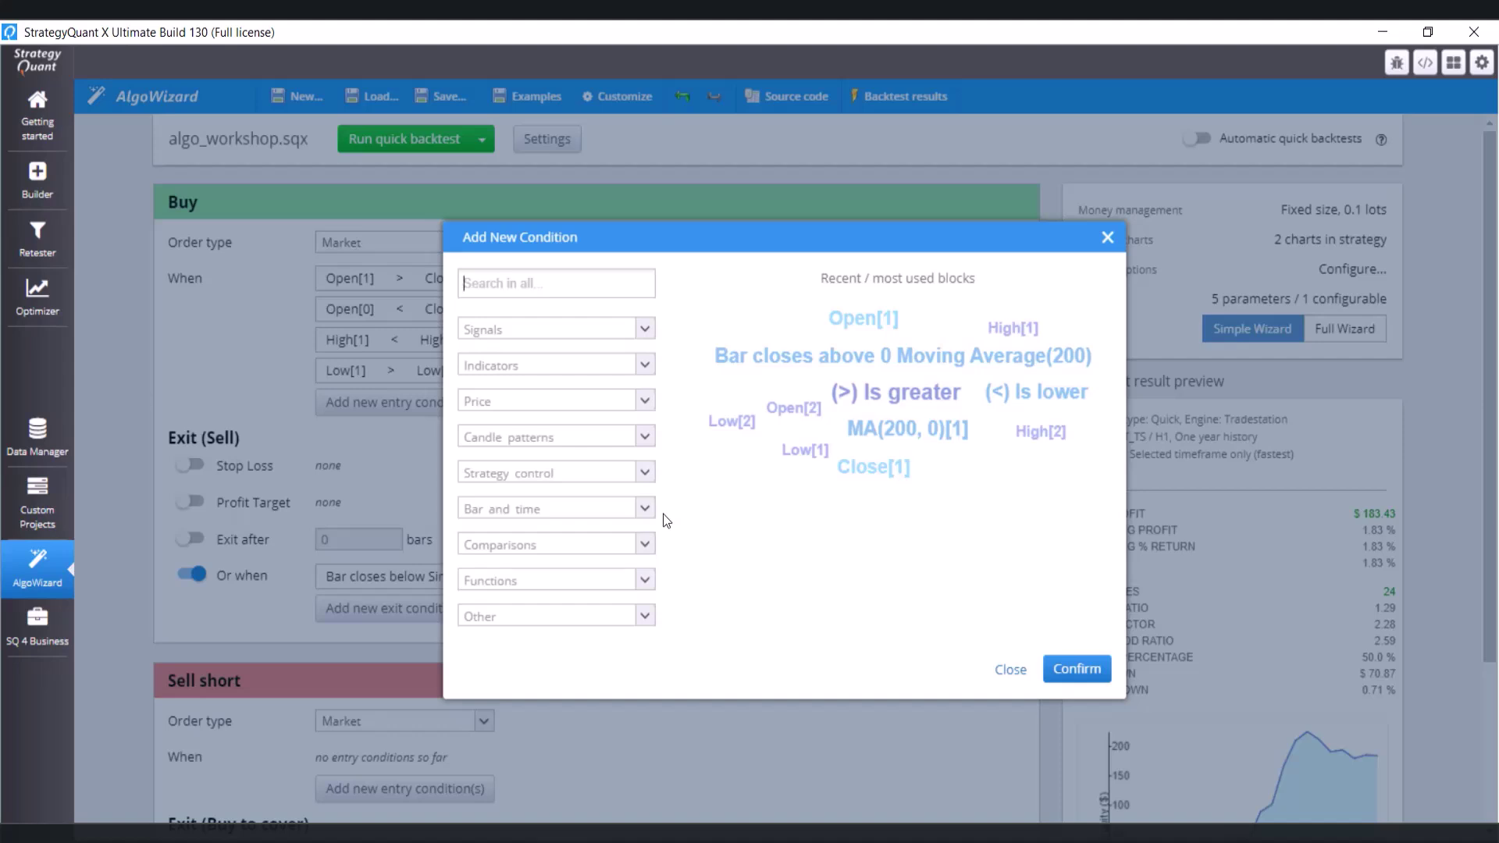
{"action": "left_click", "coordinate": [647, 545]}
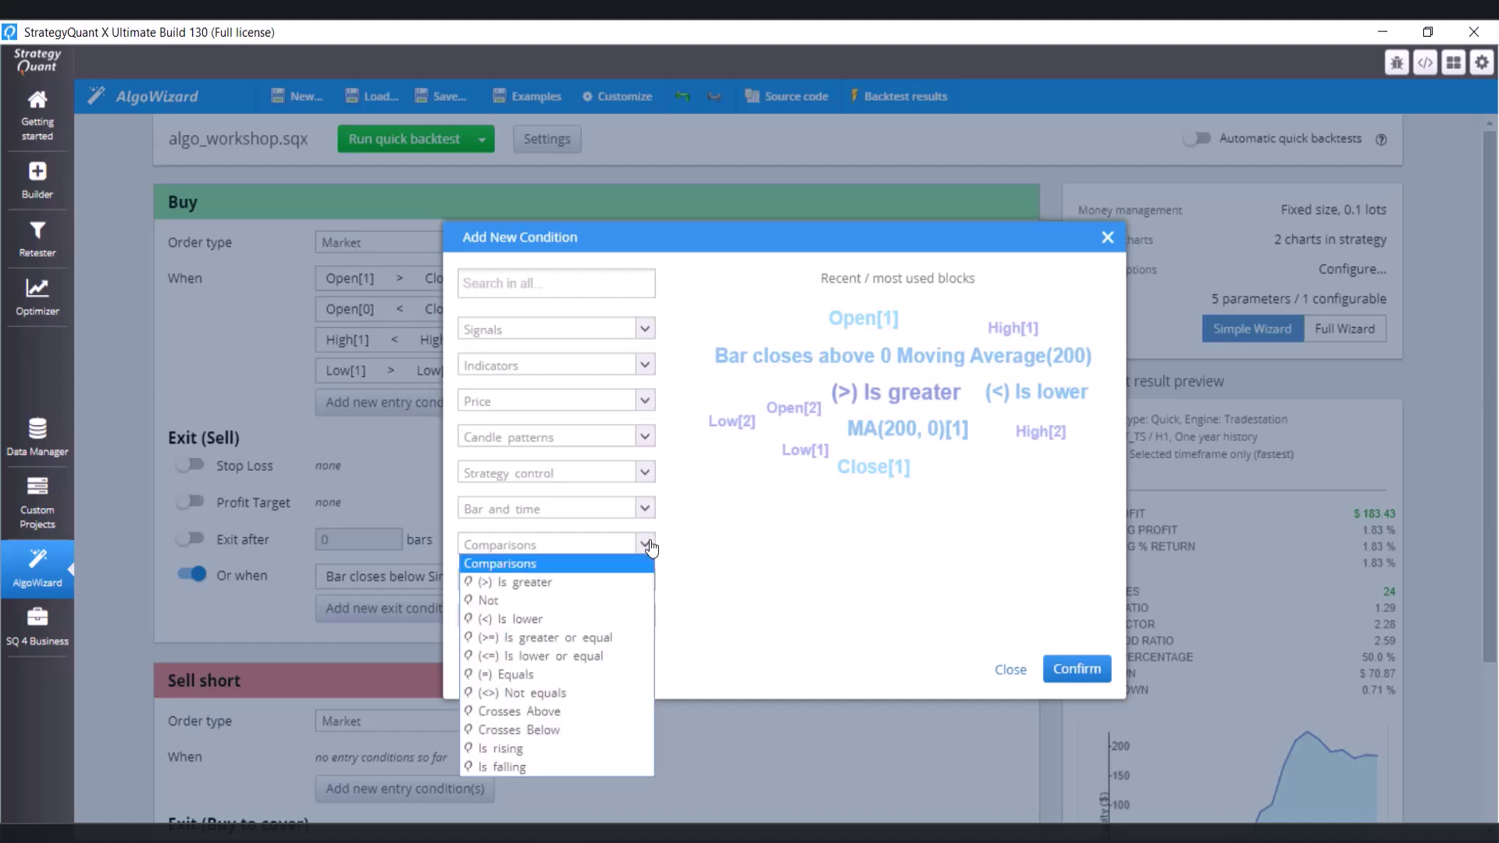
{"action": "left_click", "coordinate": [545, 584]}
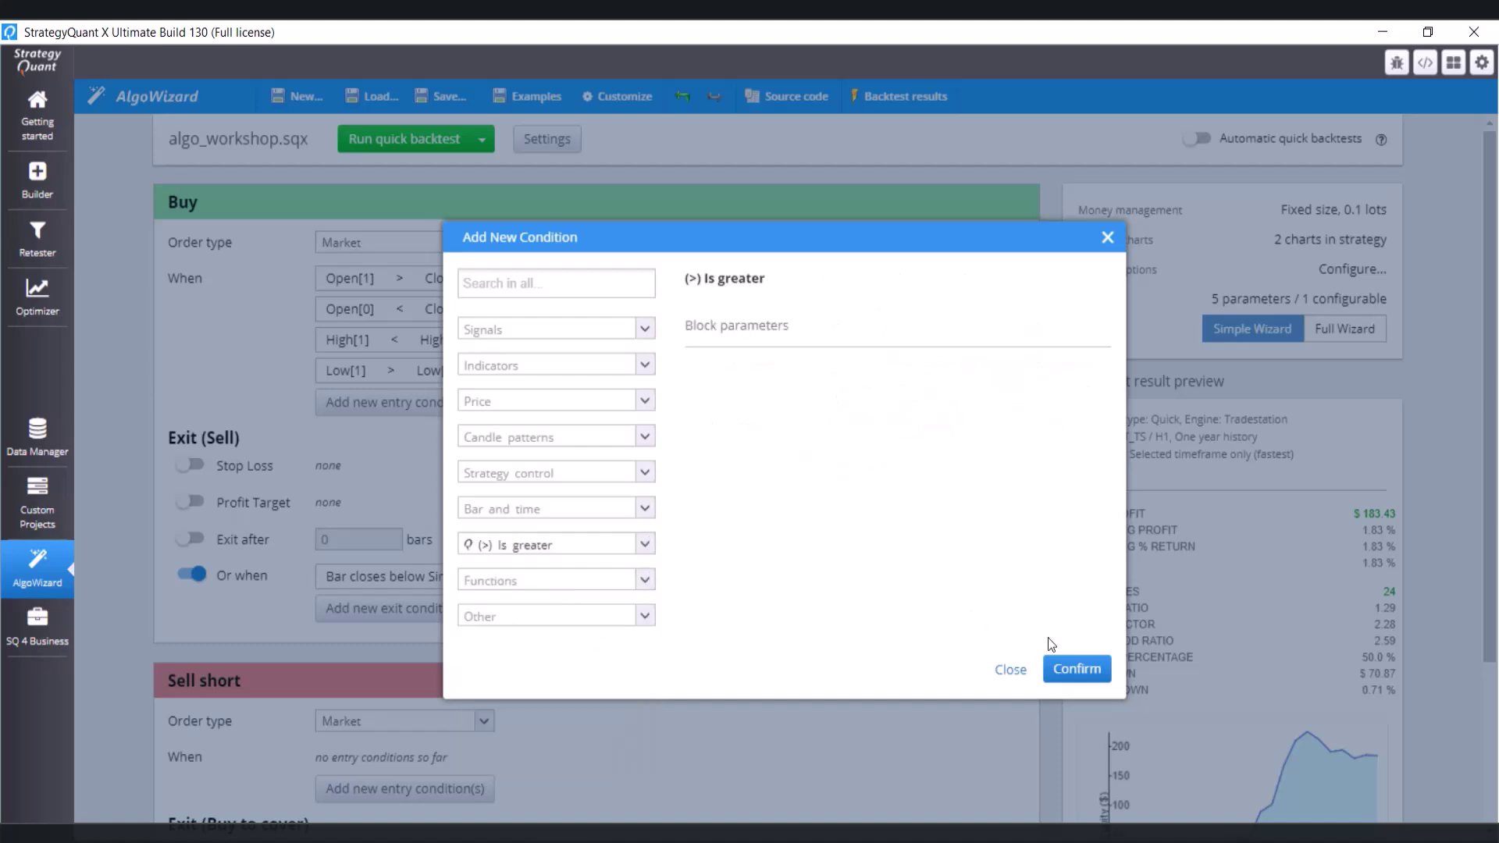
{"action": "left_click", "coordinate": [1077, 670]}
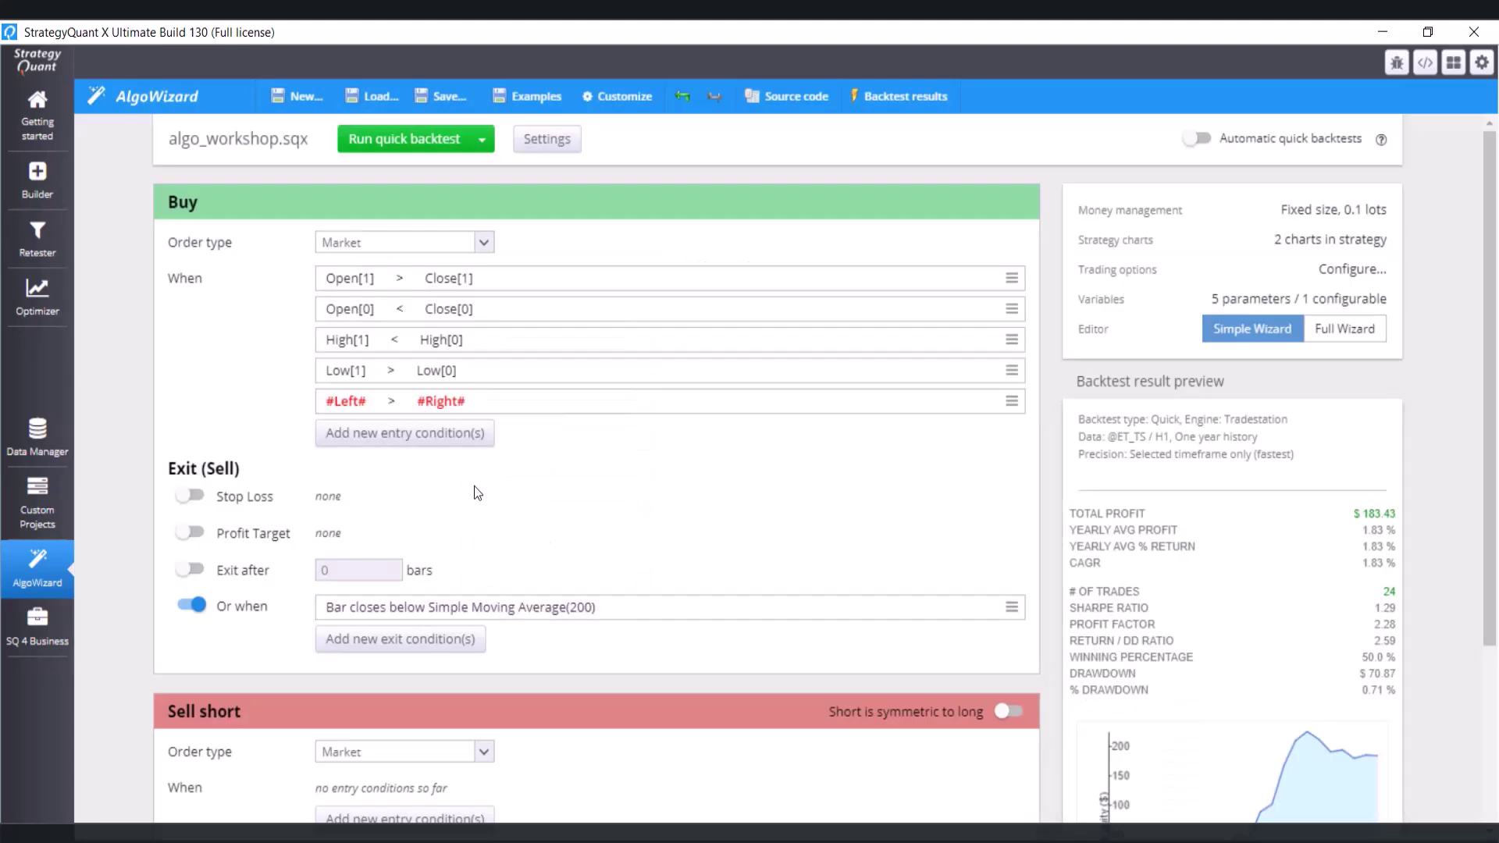
Step: Set the condition's left operand to Close[1], computed on the D1 subchart
{"action": "left_click", "coordinate": [341, 403]}
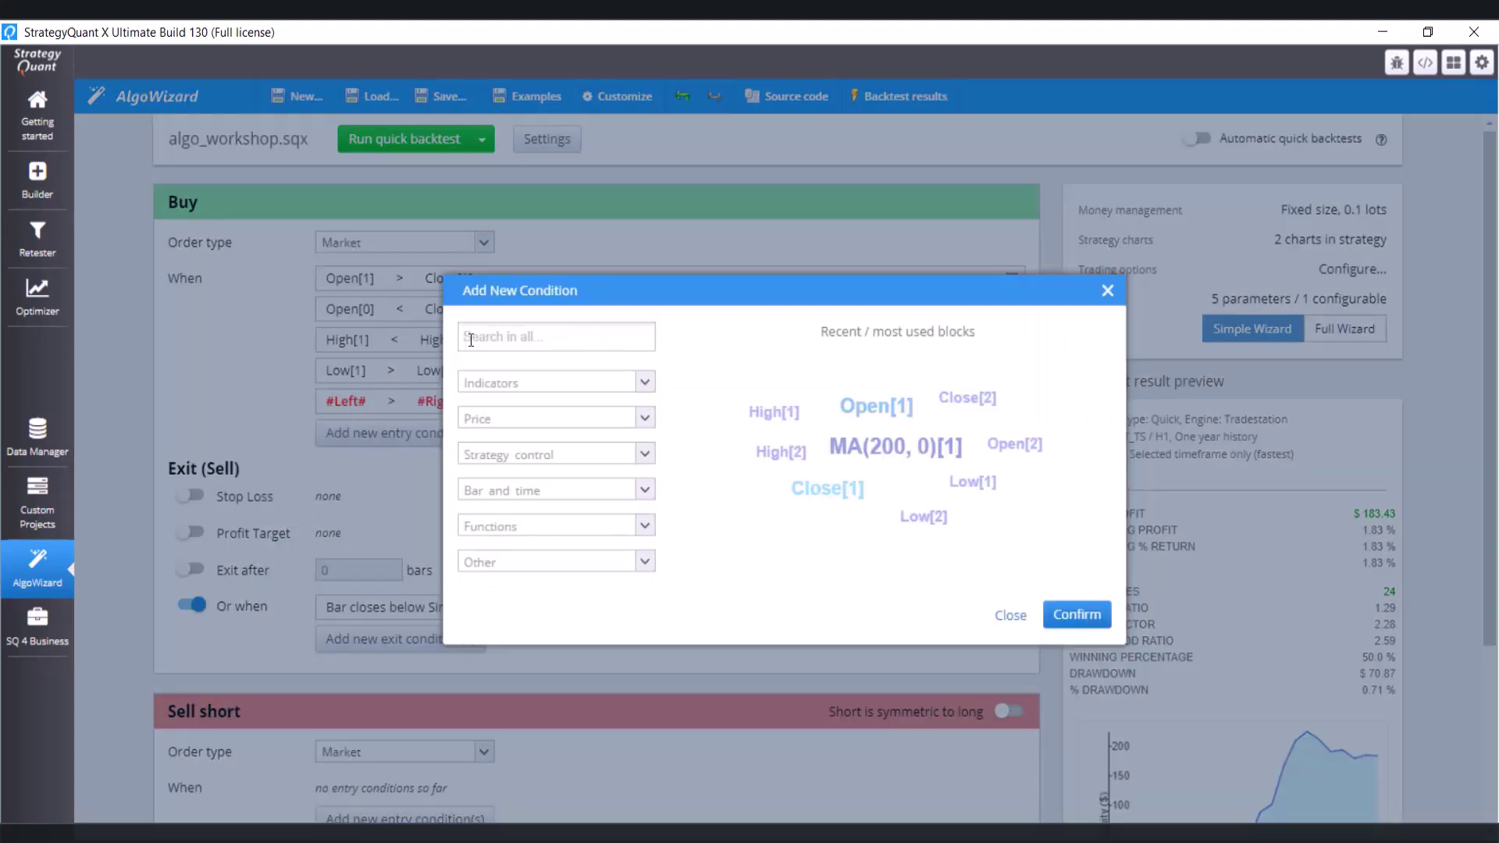
{"action": "type", "text": "close"}
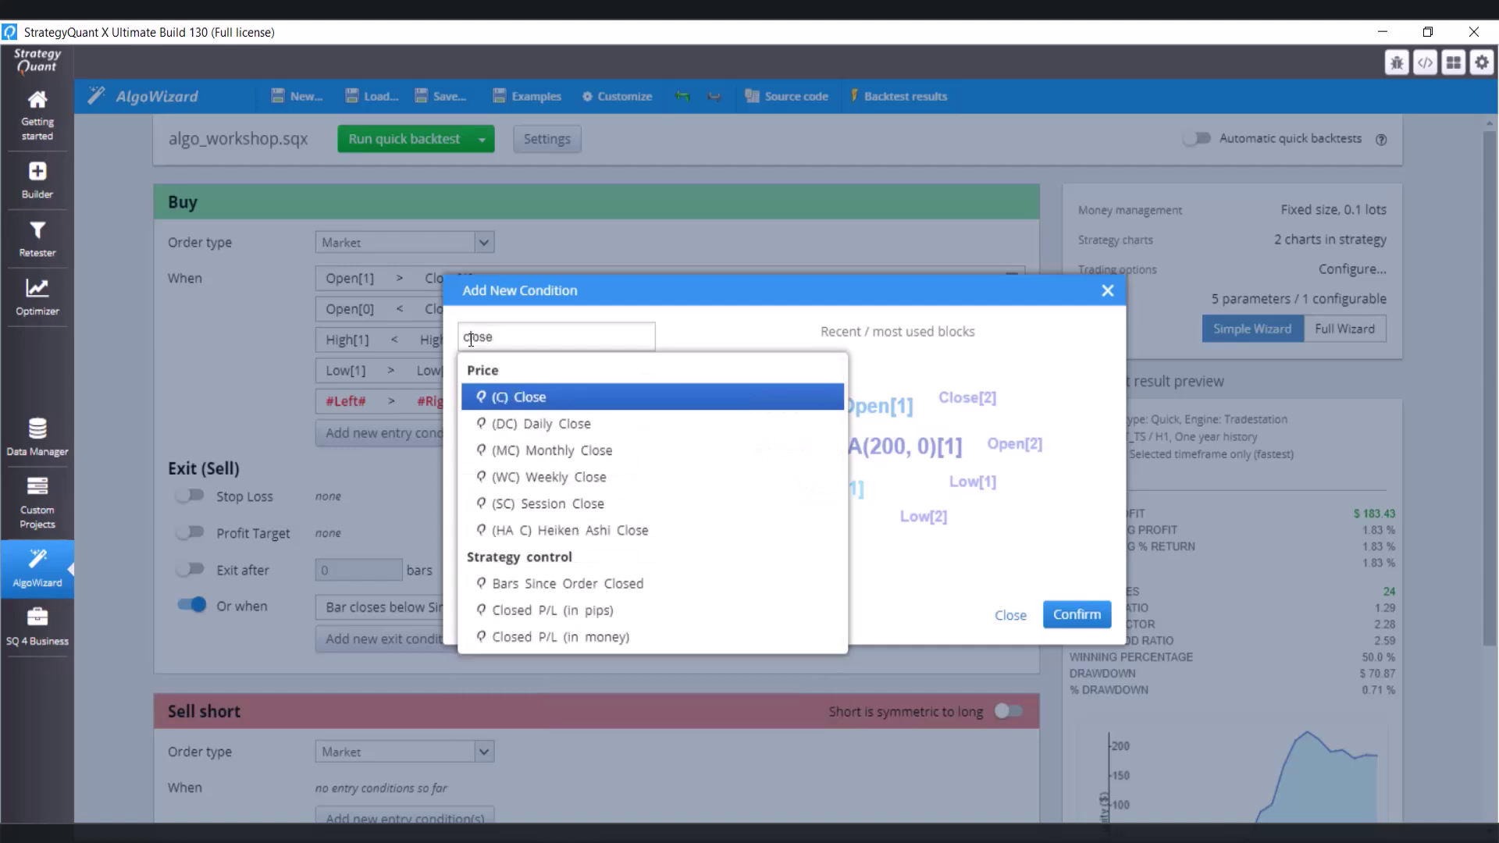
{"action": "left_click", "coordinate": [543, 399]}
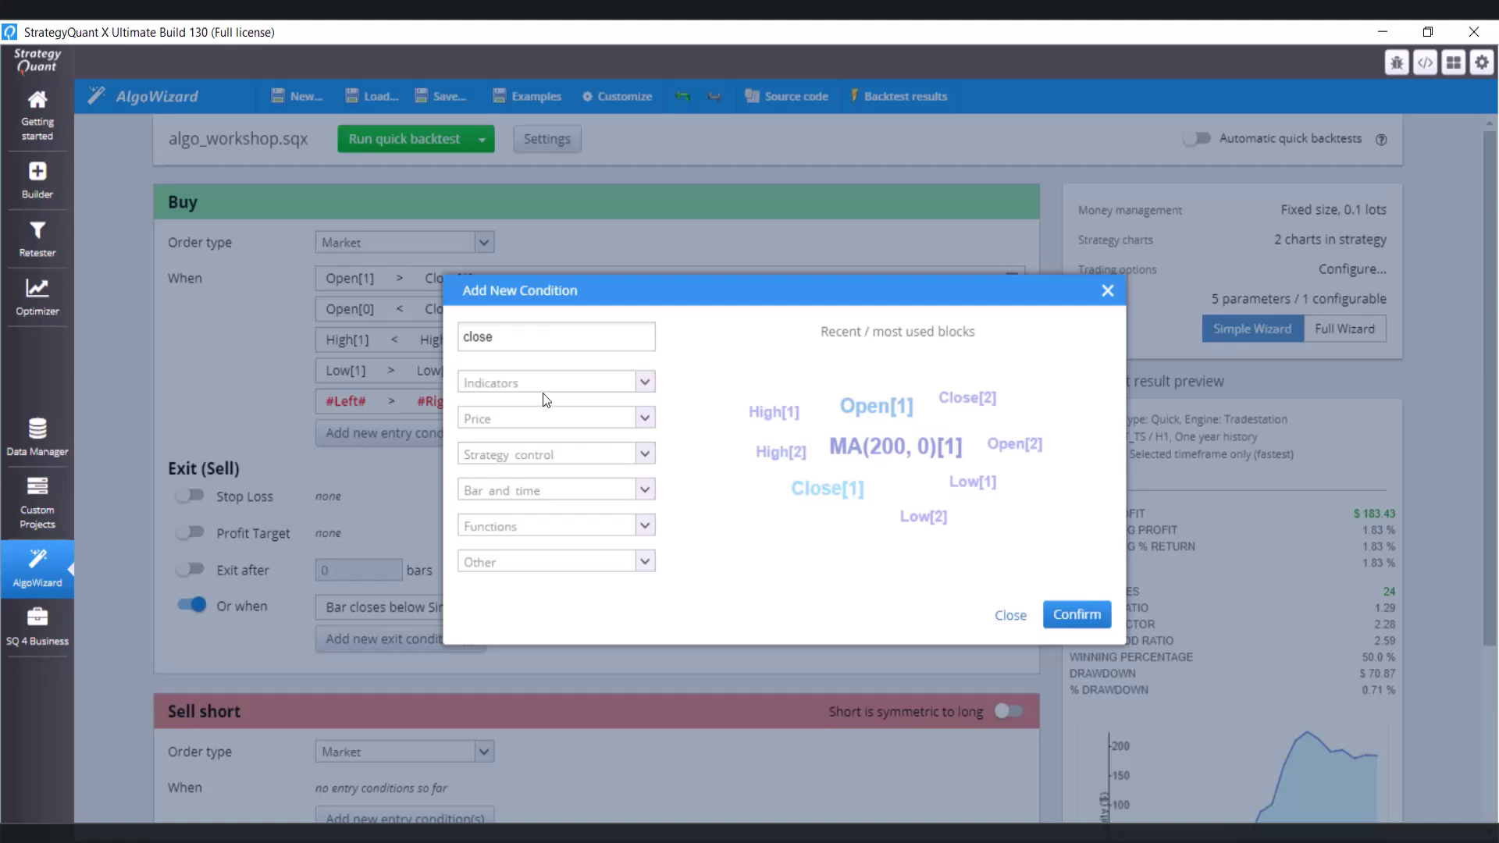
{"action": "left_click", "coordinate": [555, 325]}
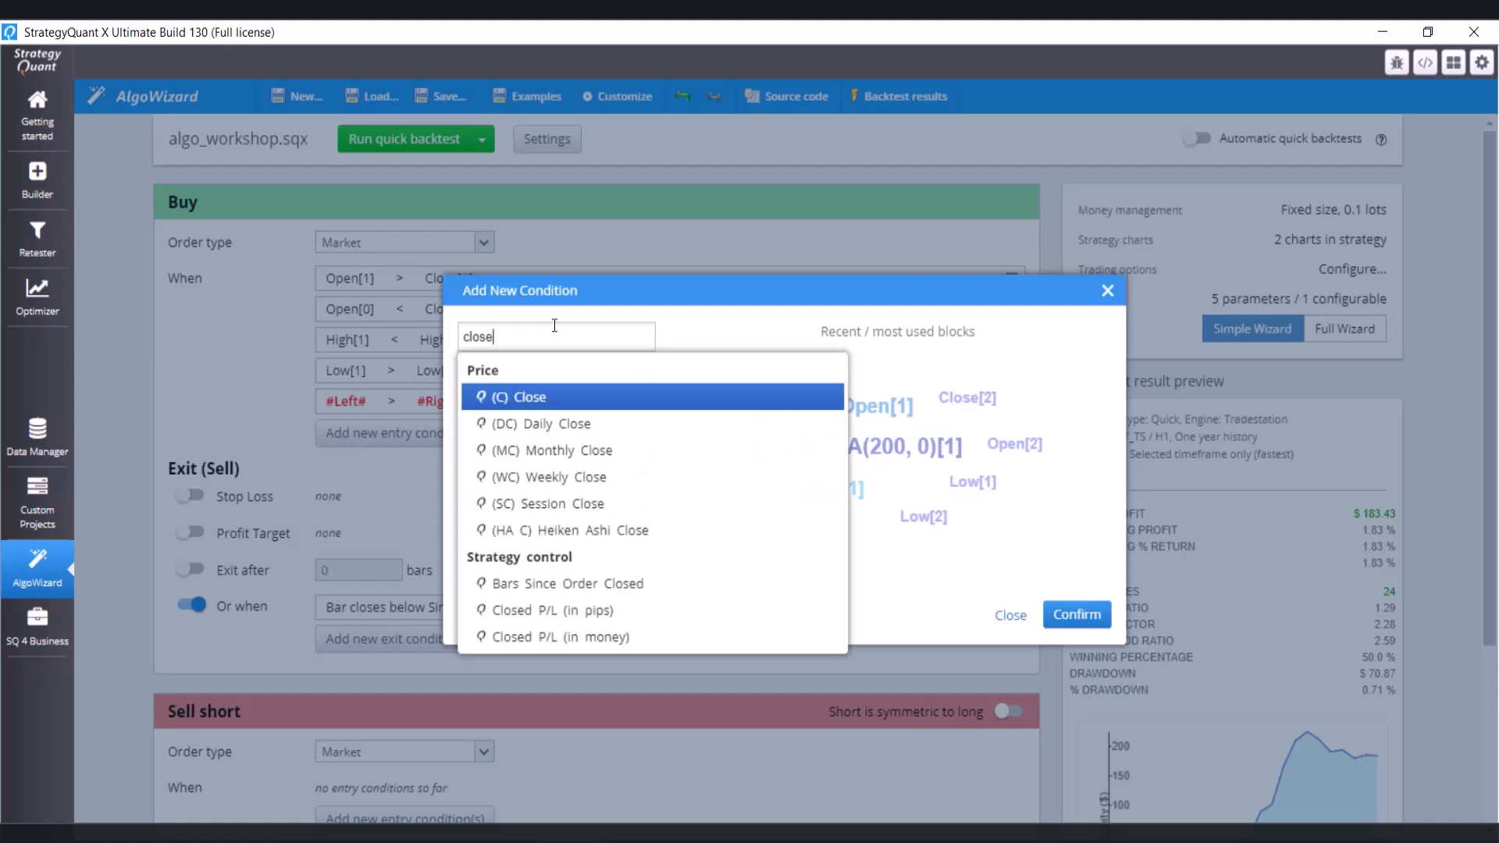
{"action": "left_click", "coordinate": [545, 396]}
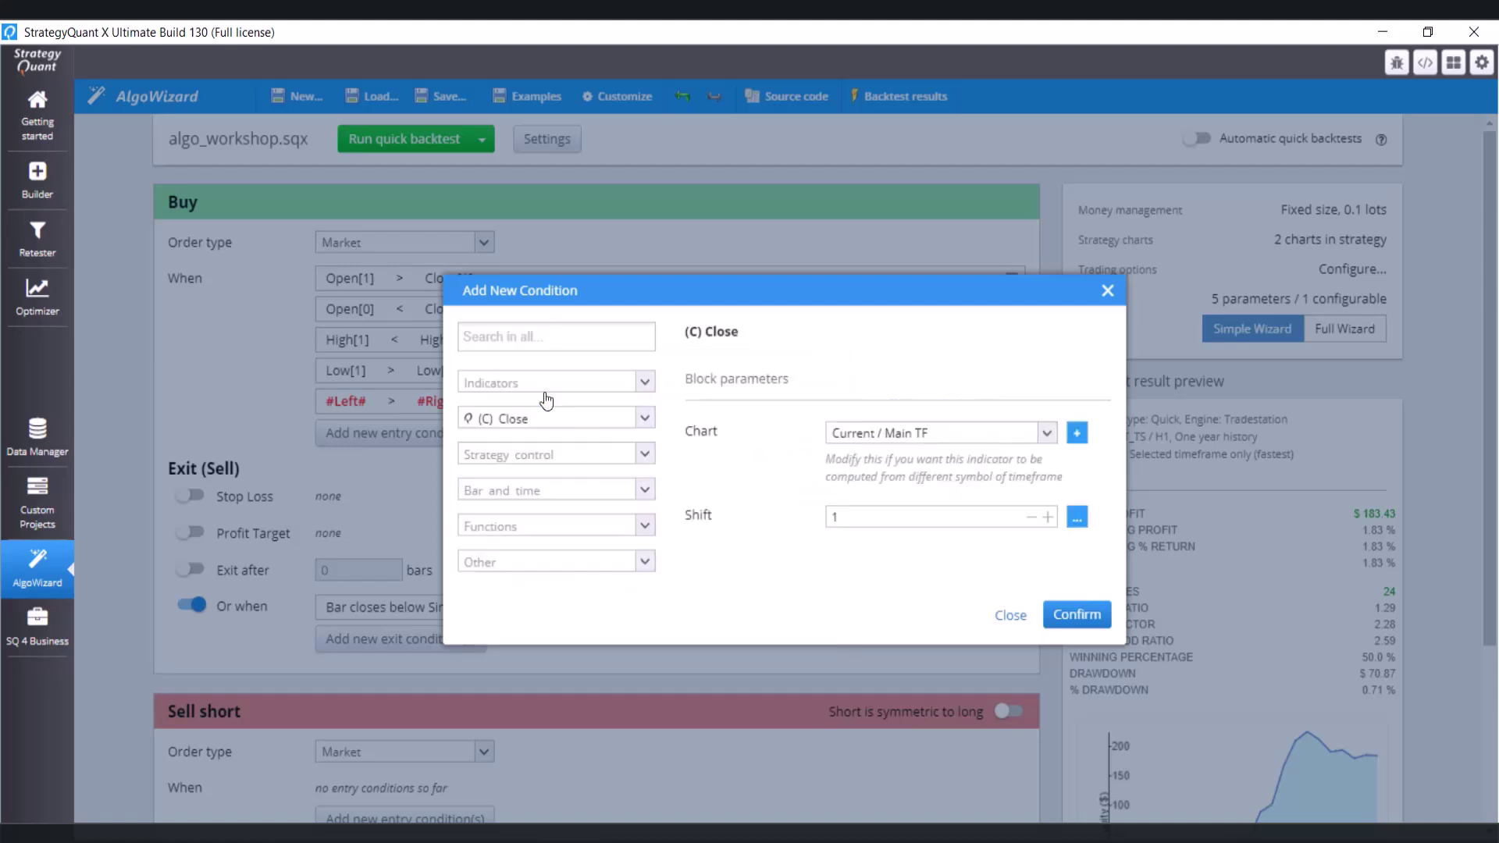
{"action": "left_click", "coordinate": [947, 437]}
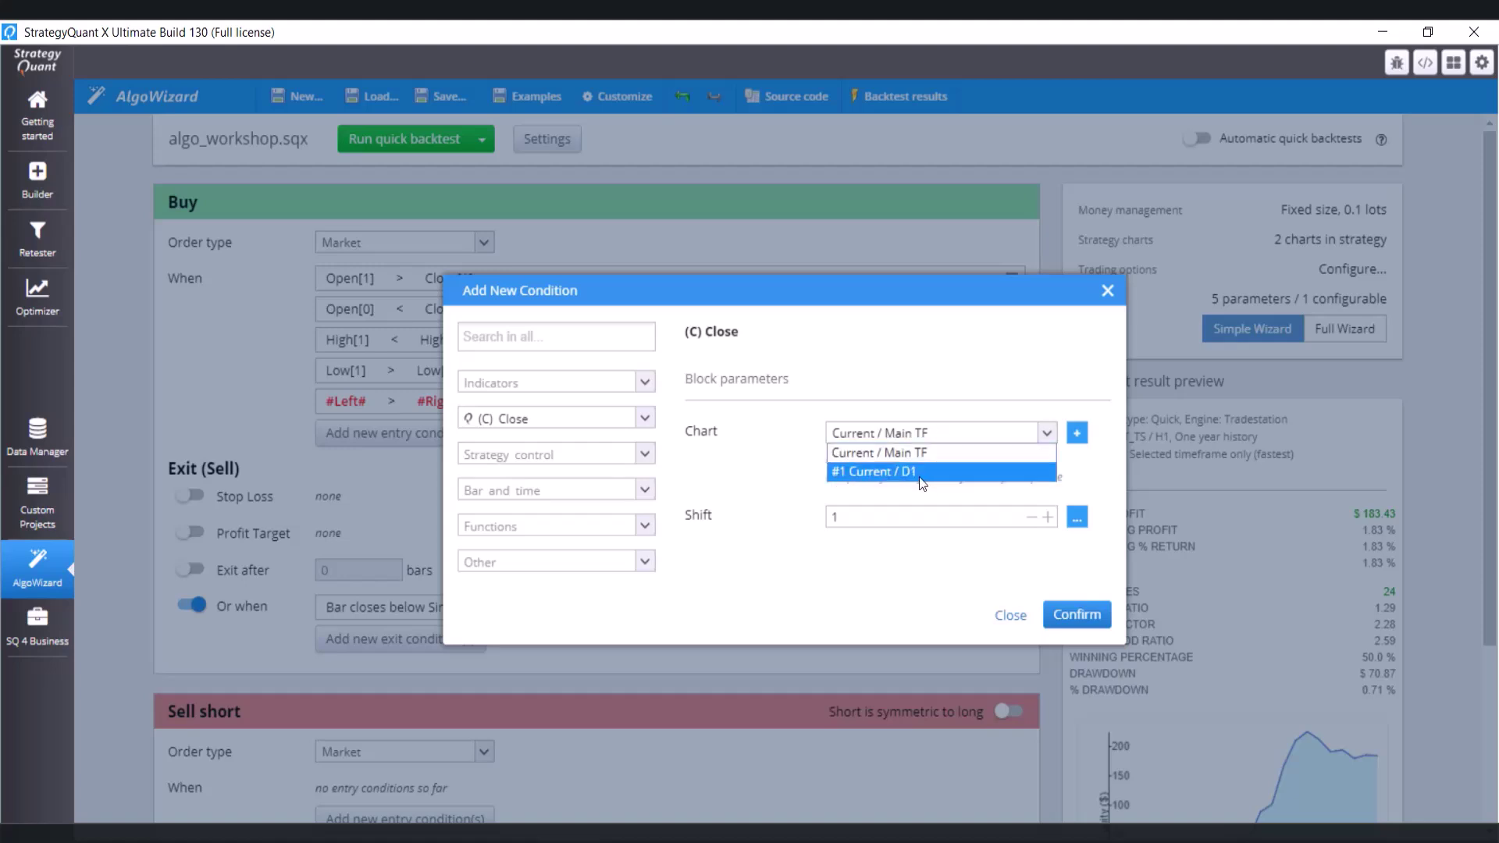
{"action": "left_click", "coordinate": [914, 473]}
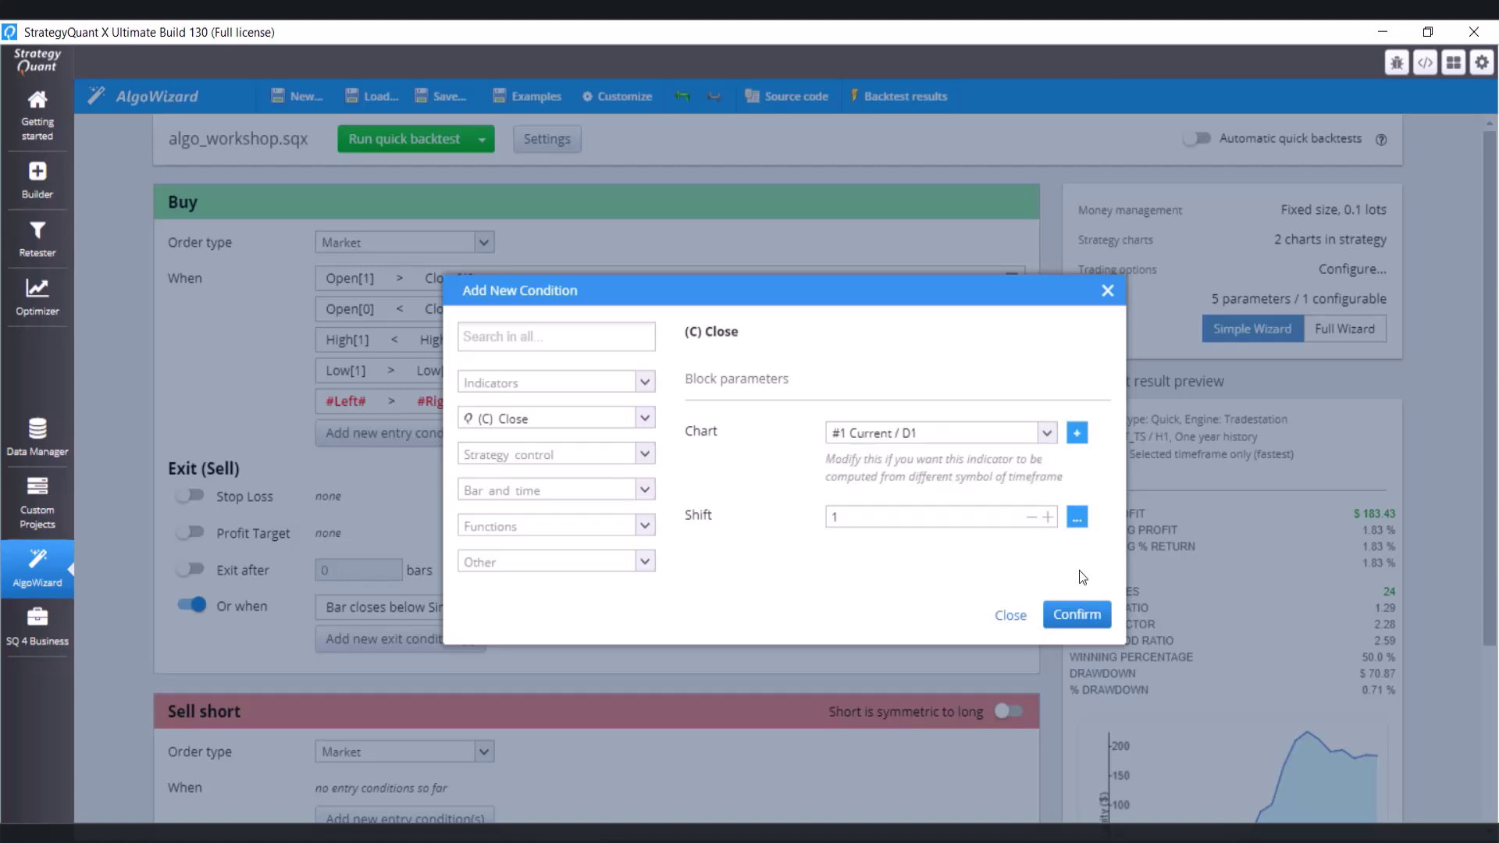
{"action": "left_click", "coordinate": [1078, 617]}
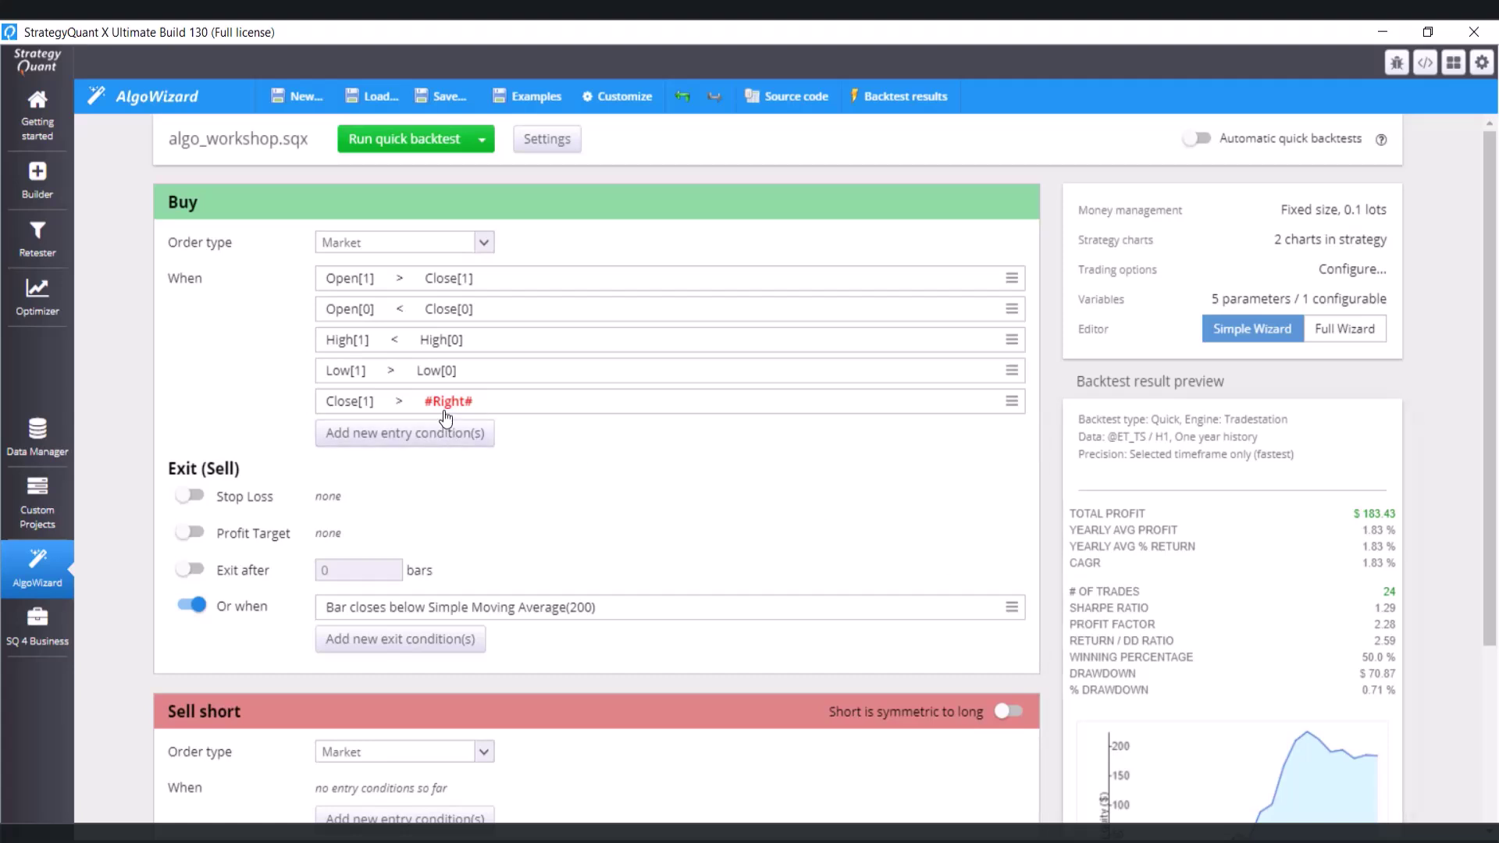
Step: Set the right operand to a Simple Moving Average, period 200, on the #1 Current / D1 chart
{"action": "left_click", "coordinate": [445, 402]}
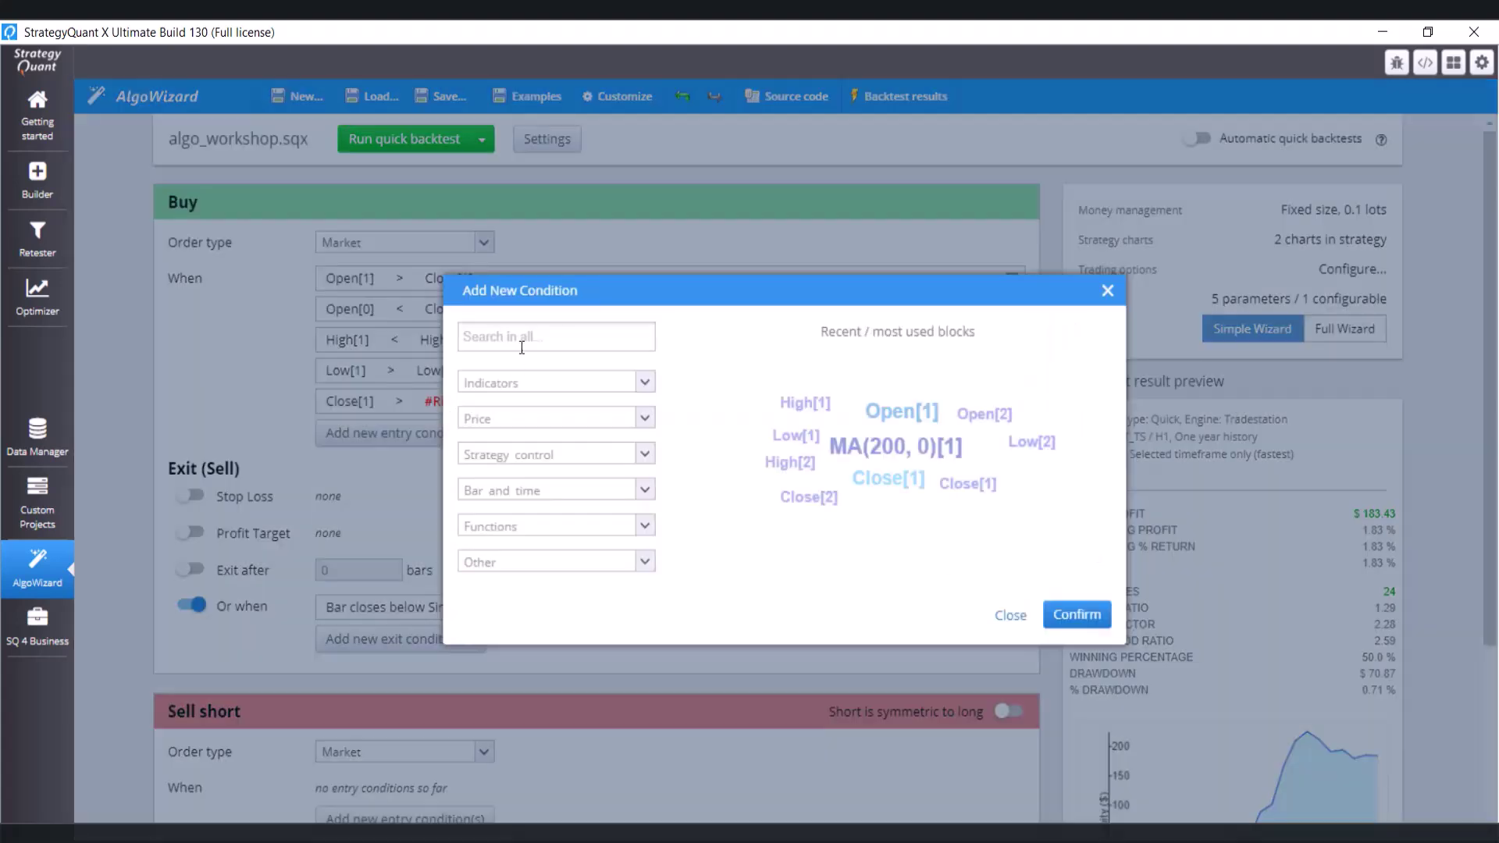
{"action": "type", "text": "sm"}
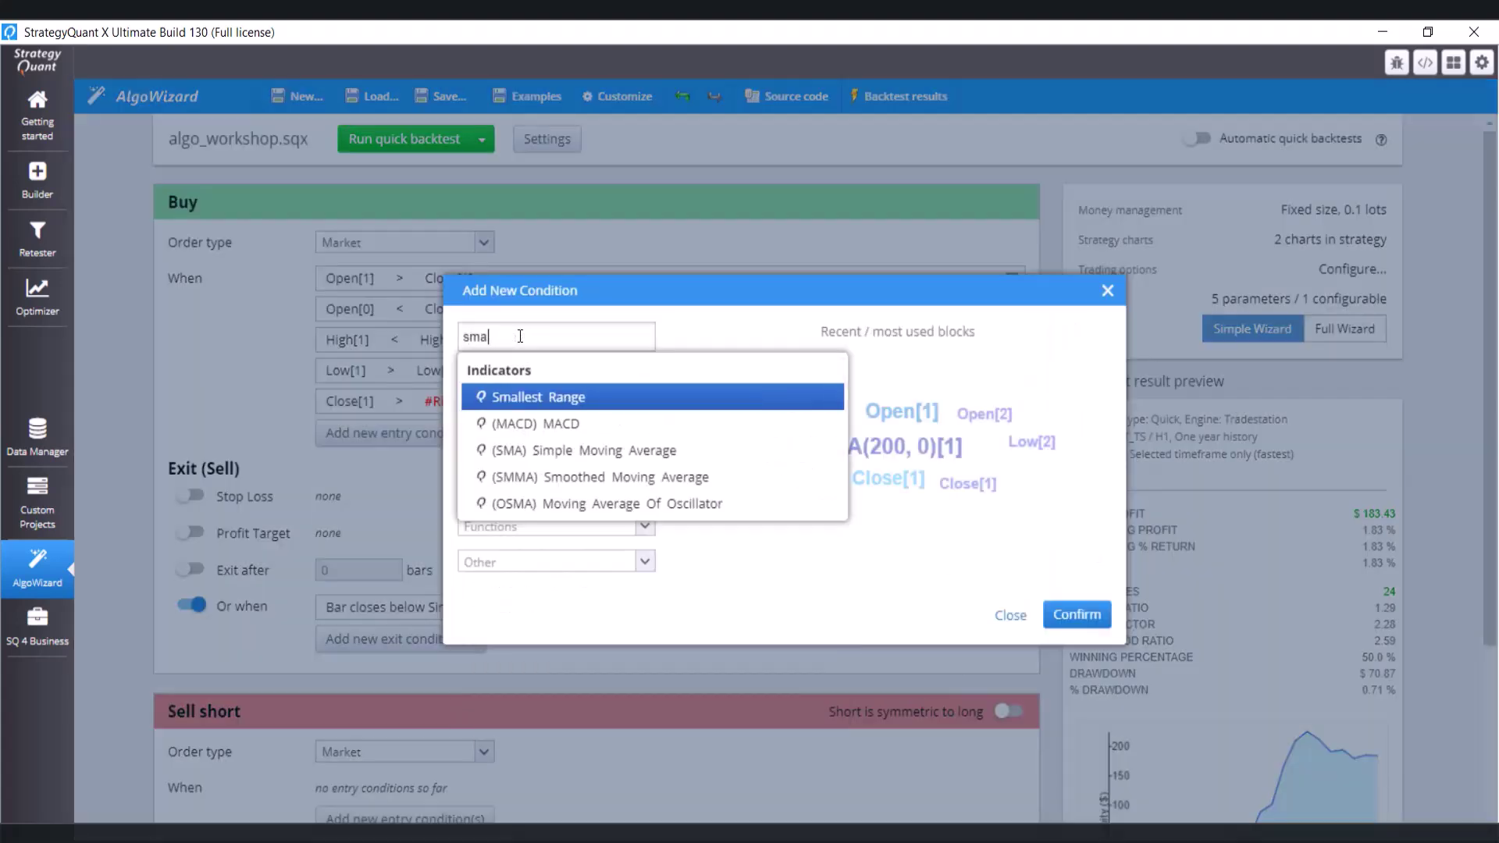
{"action": "type", "text": "a"}
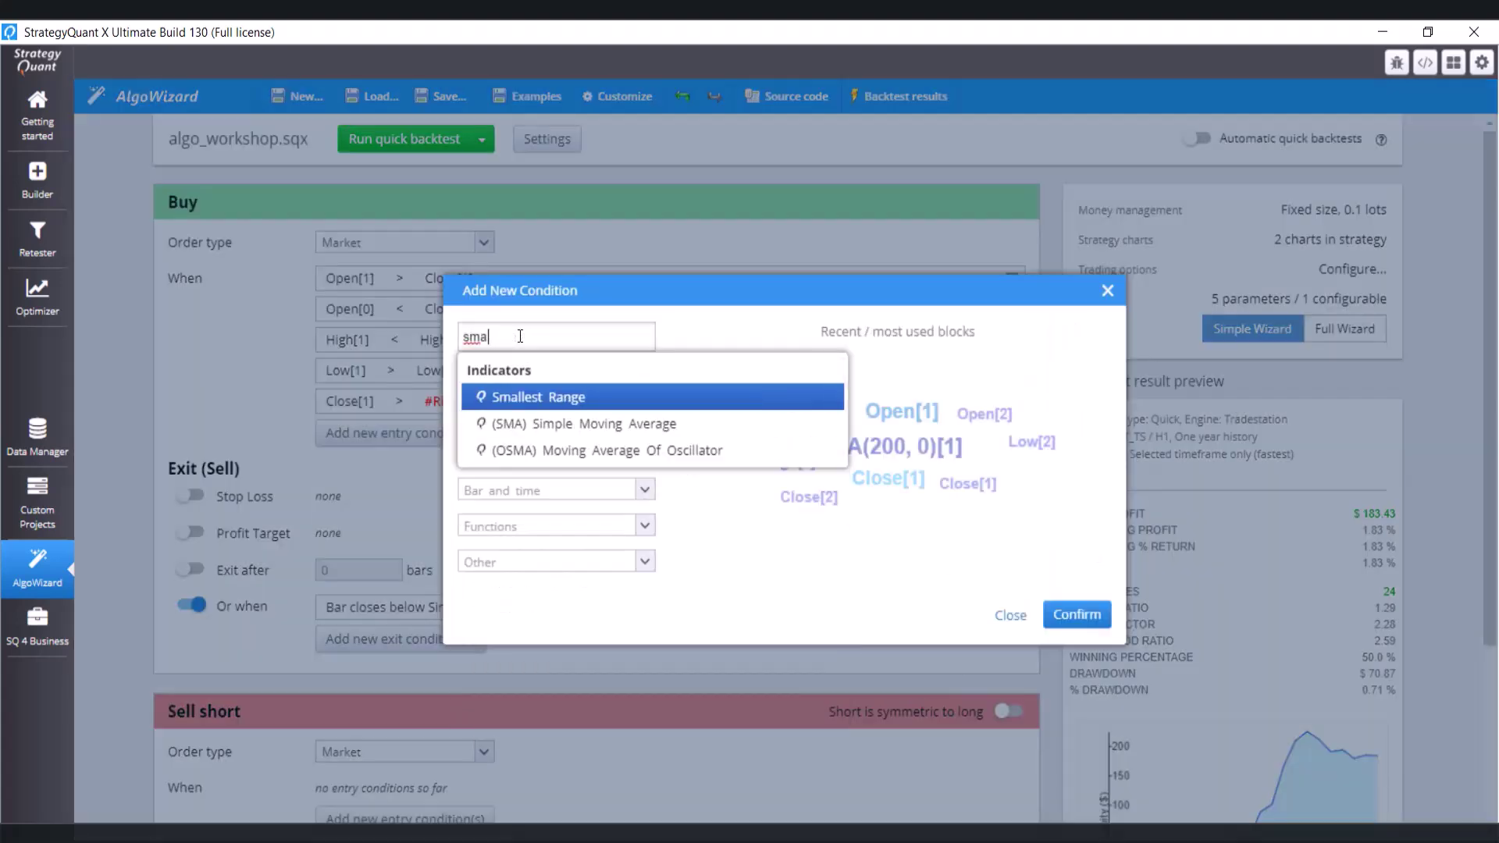
{"action": "left_click", "coordinate": [593, 424]}
{"action": "left_click", "coordinate": [1046, 422]}
{"action": "left_click", "coordinate": [971, 461]}
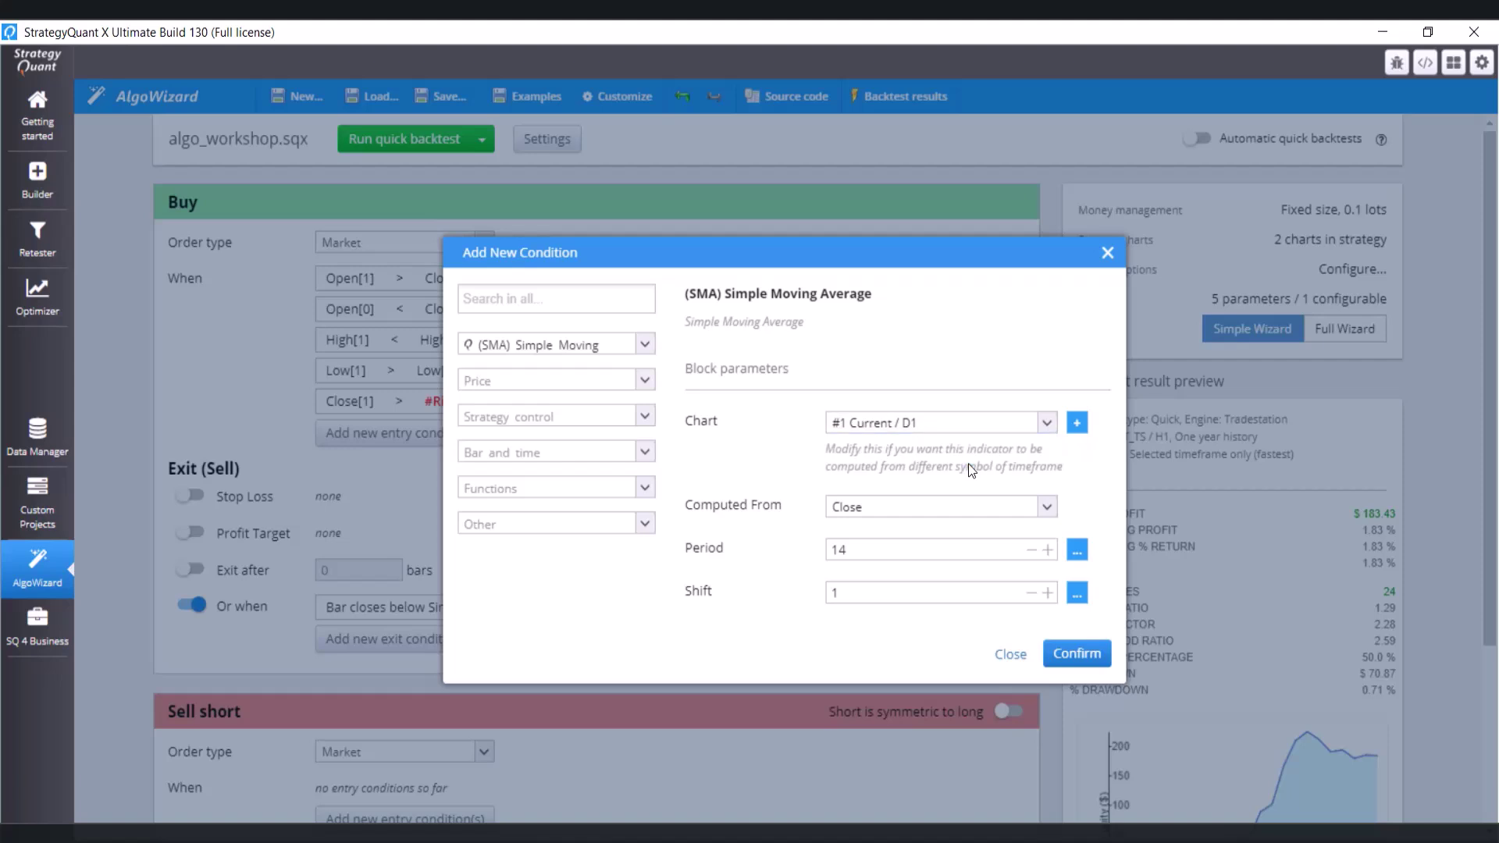
{"action": "left_click", "coordinate": [902, 550]}
{"action": "double_click", "coordinate": [902, 549]}
{"action": "type", "text": "200"}
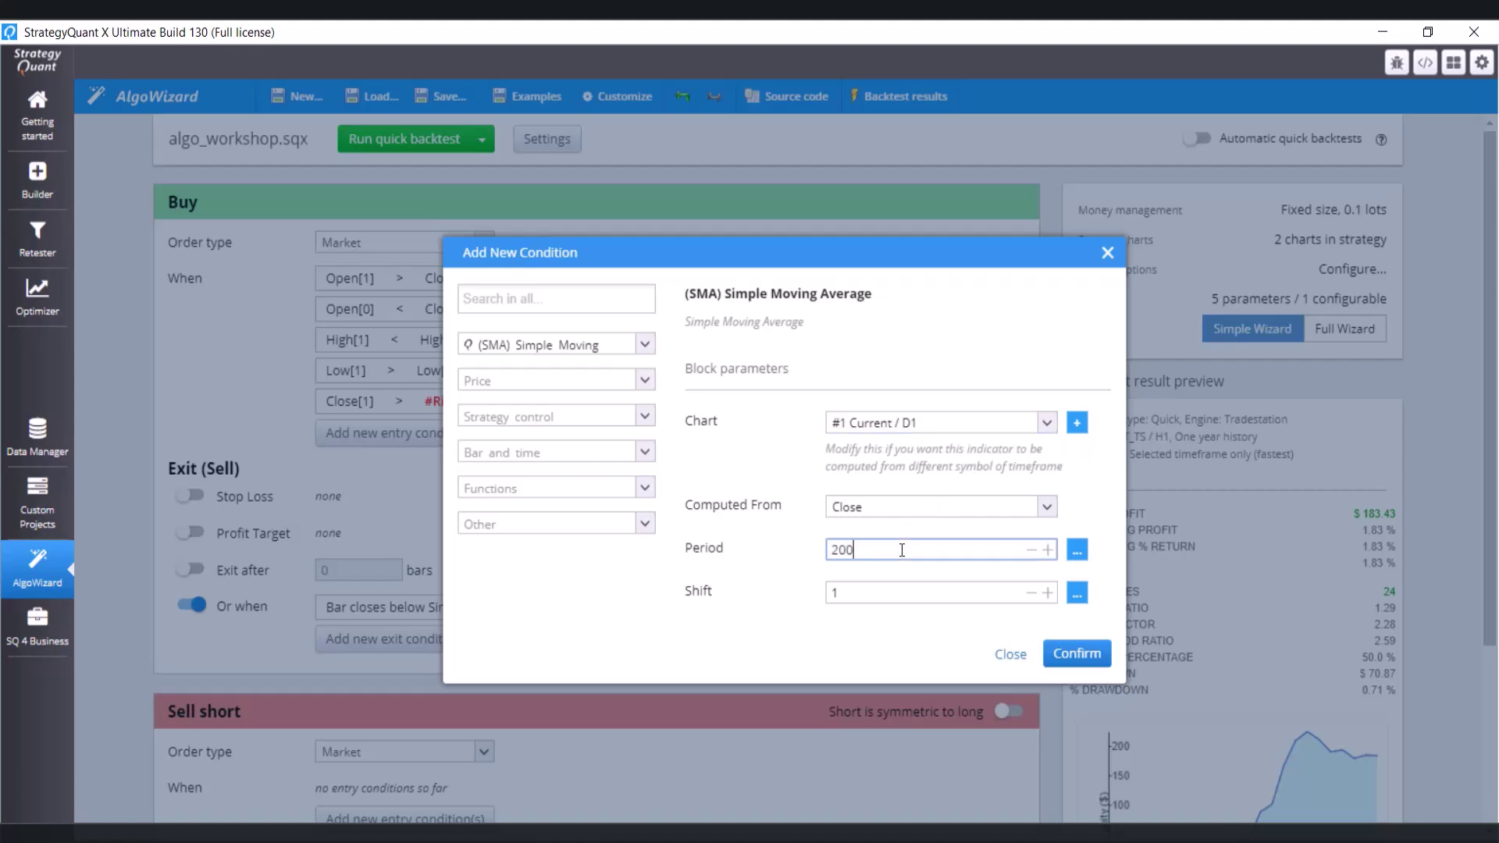
{"action": "left_click", "coordinate": [1076, 653]}
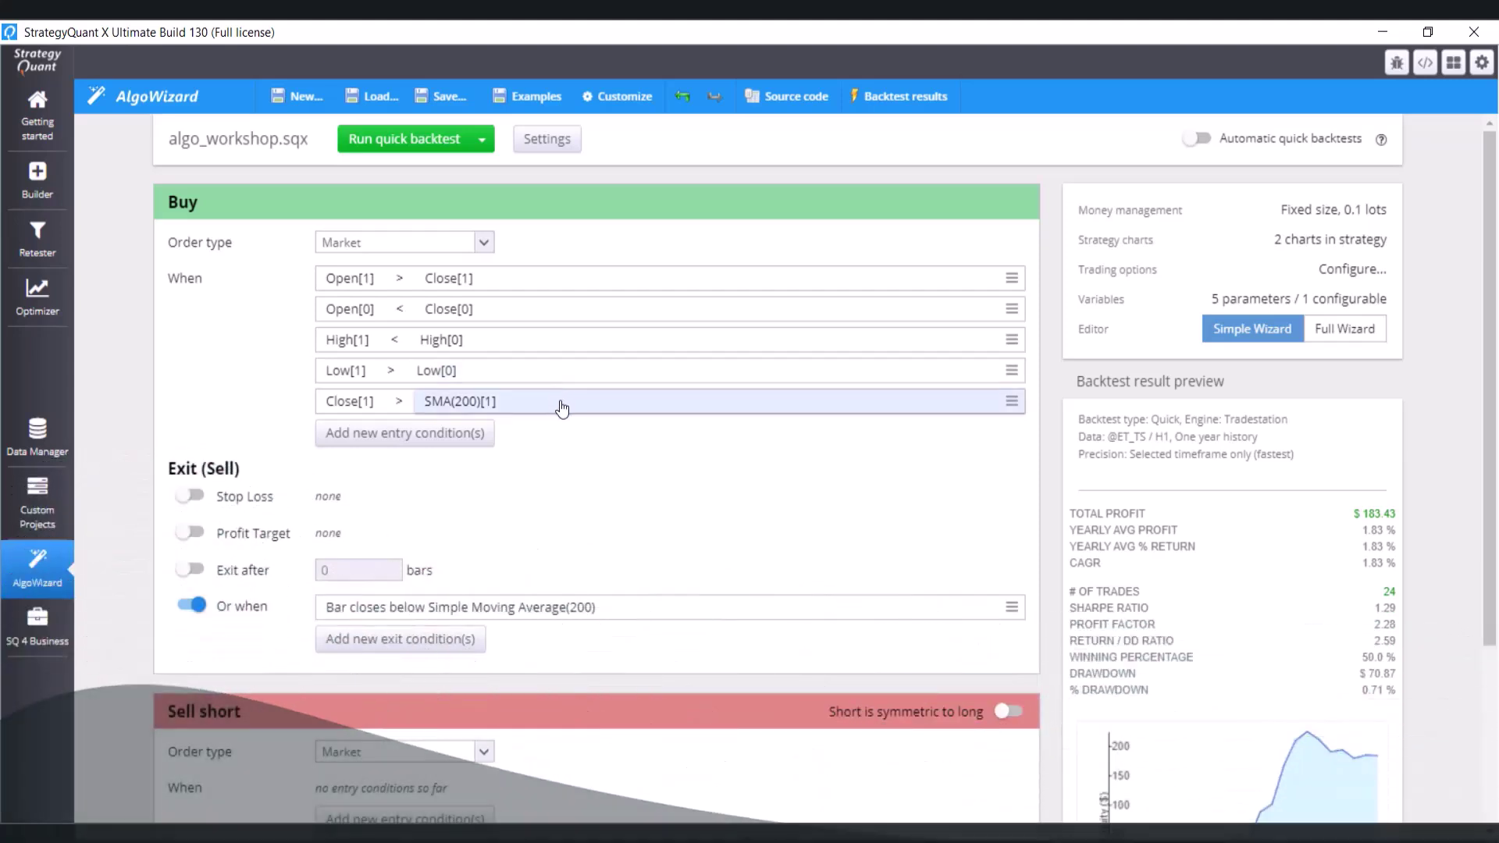
Step: Rerun the quick backtest and review the $175.8 profit over 19 trades
{"action": "left_click", "coordinate": [416, 140]}
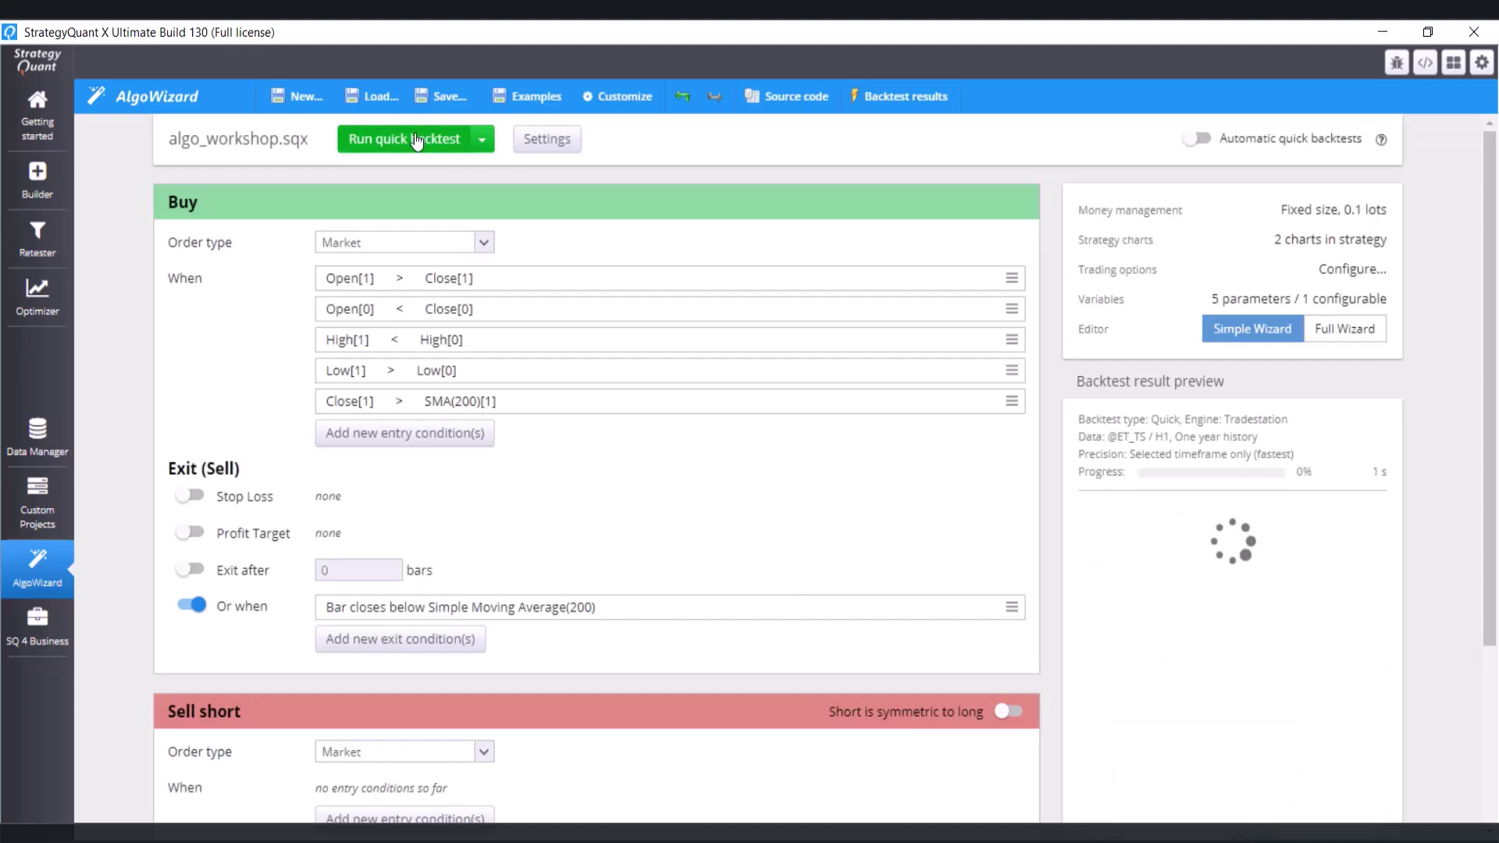
{"action": "scroll", "coordinate": [1214, 544], "scroll_direction": "down", "scroll_amount": 2}
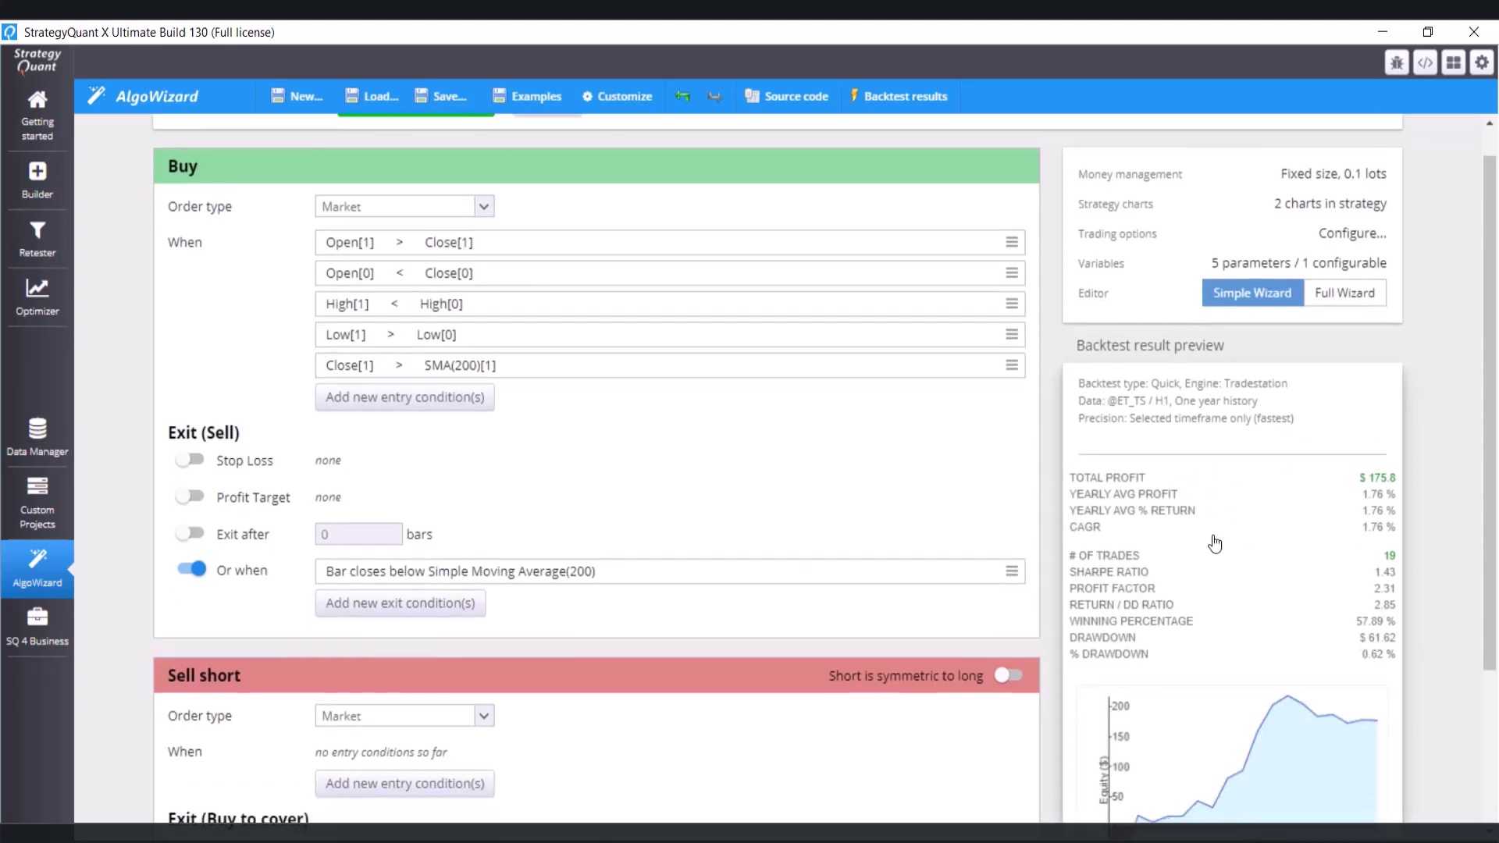
{"action": "scroll", "coordinate": [1214, 544], "scroll_direction": "up", "scroll_amount": 2}
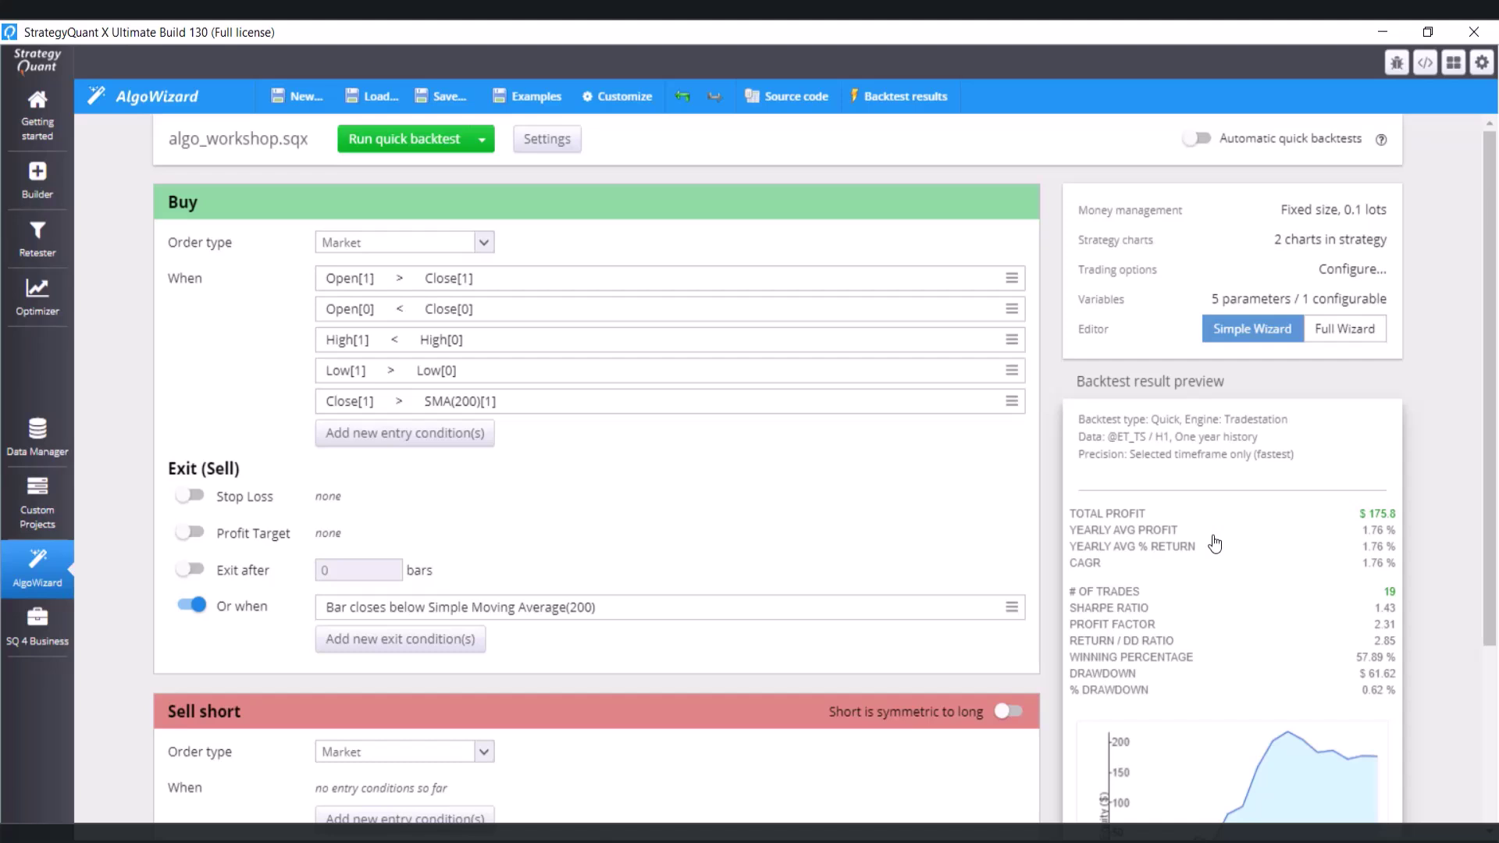
{"action": "left_click", "coordinate": [1324, 248]}
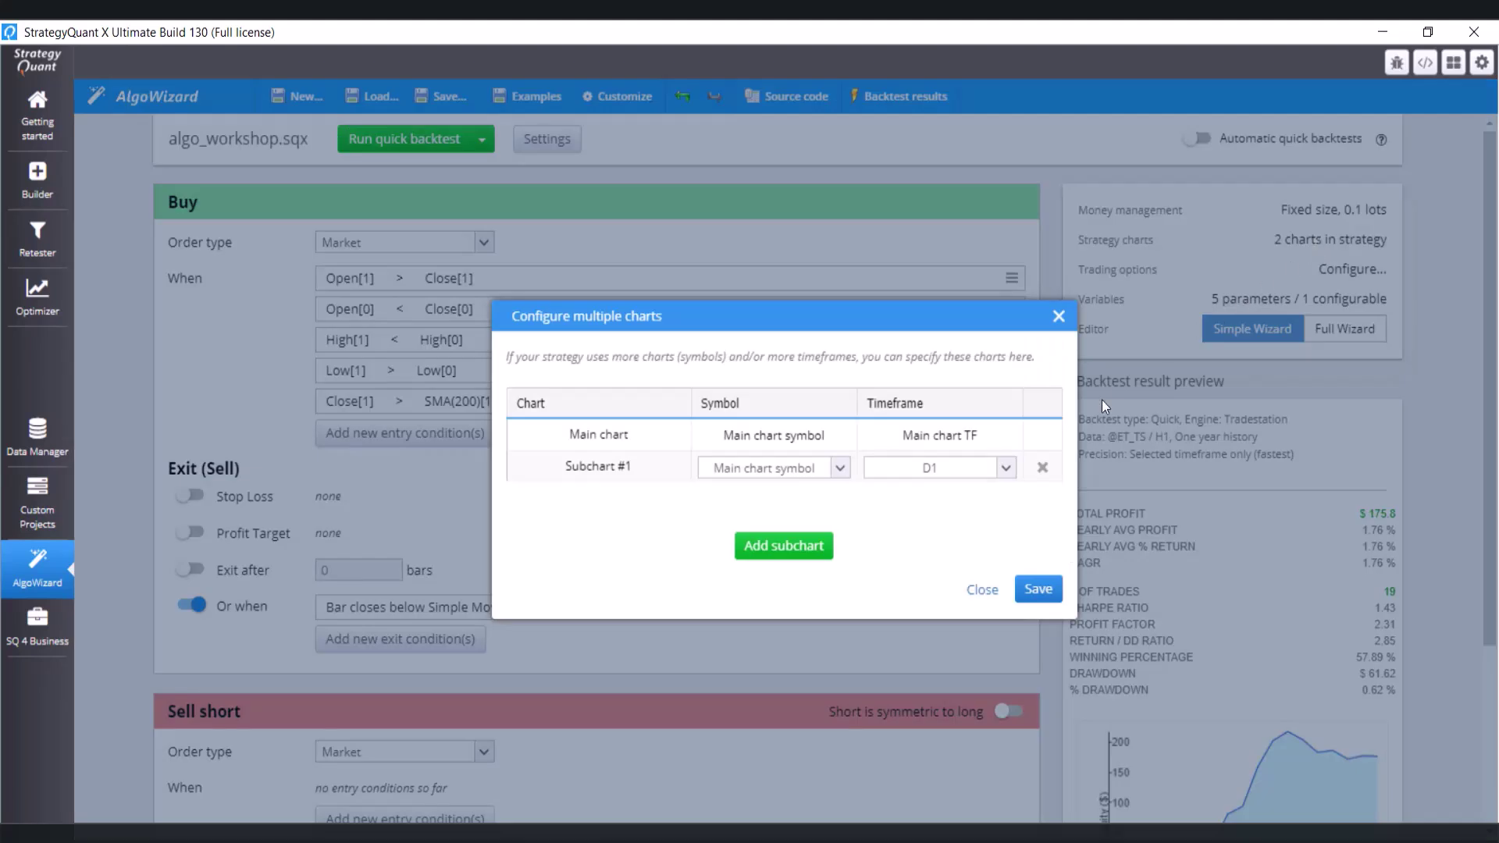
{"action": "left_click", "coordinate": [840, 470]}
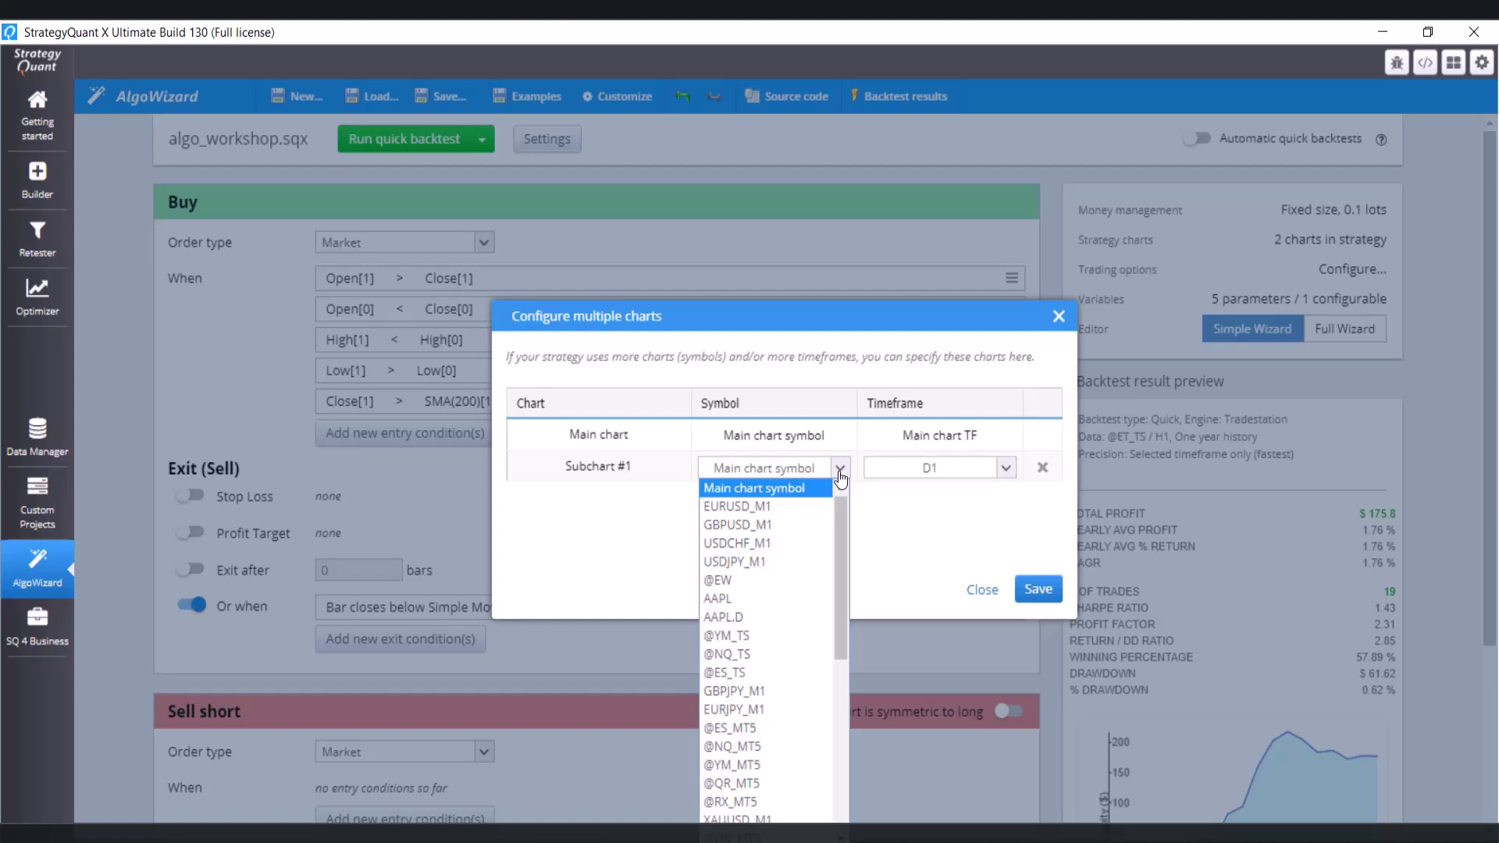
{"action": "key", "text": "Down"}
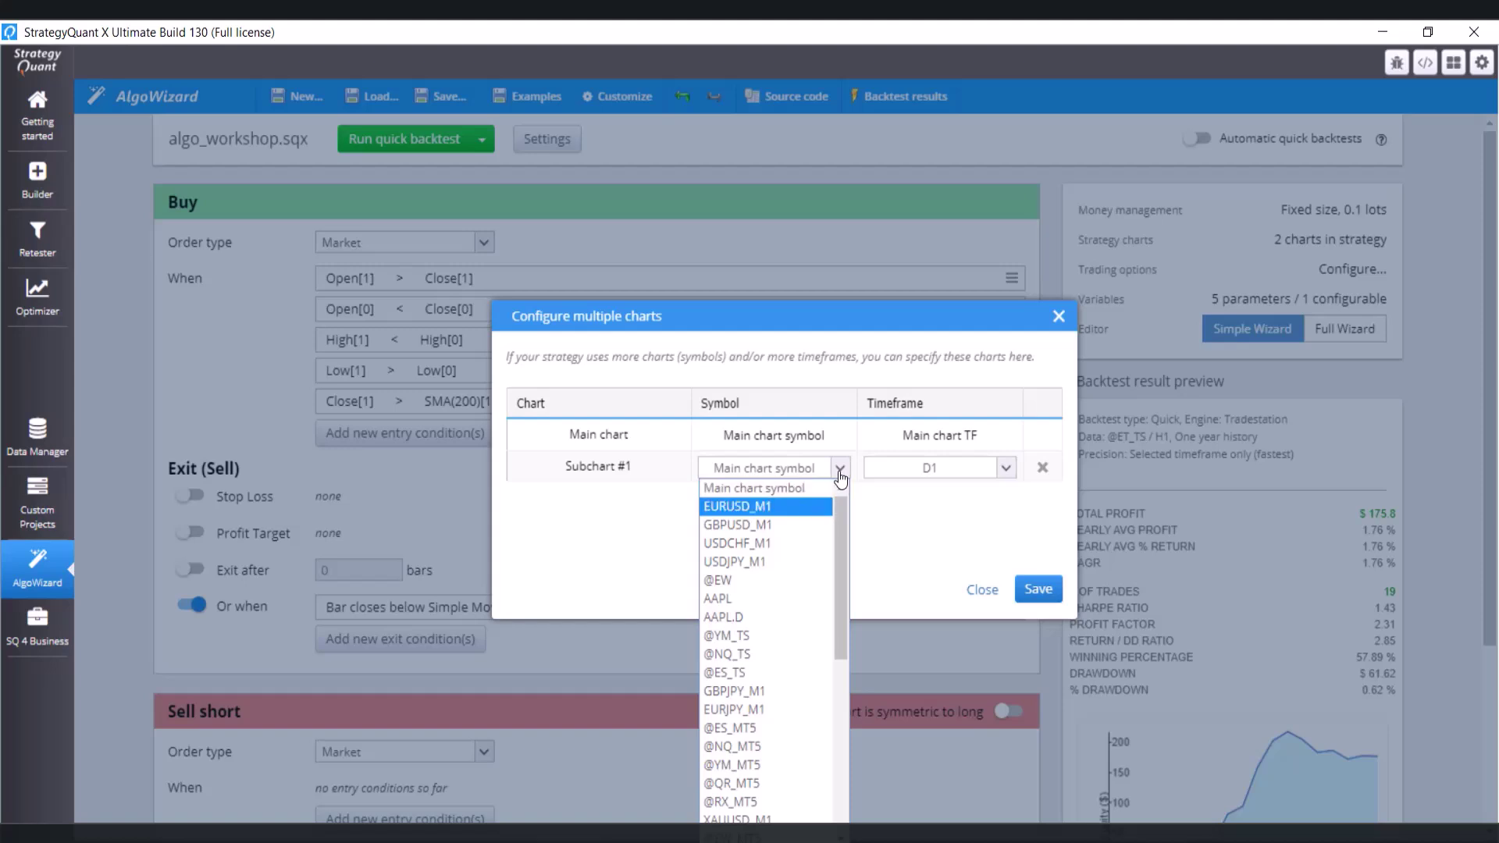
{"action": "left_click", "coordinate": [772, 580]}
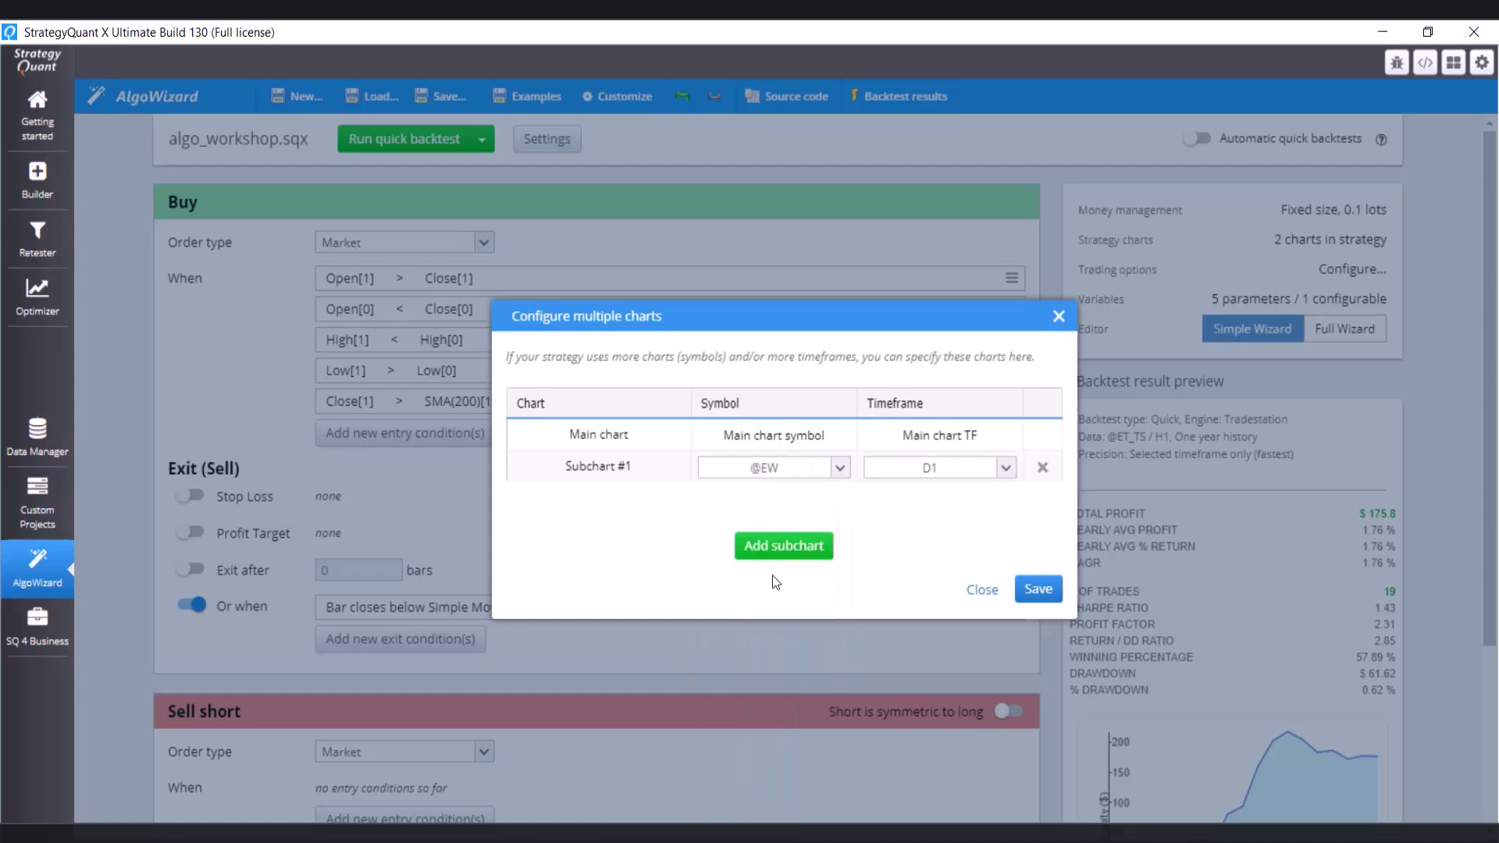
{"action": "left_click", "coordinate": [1038, 590]}
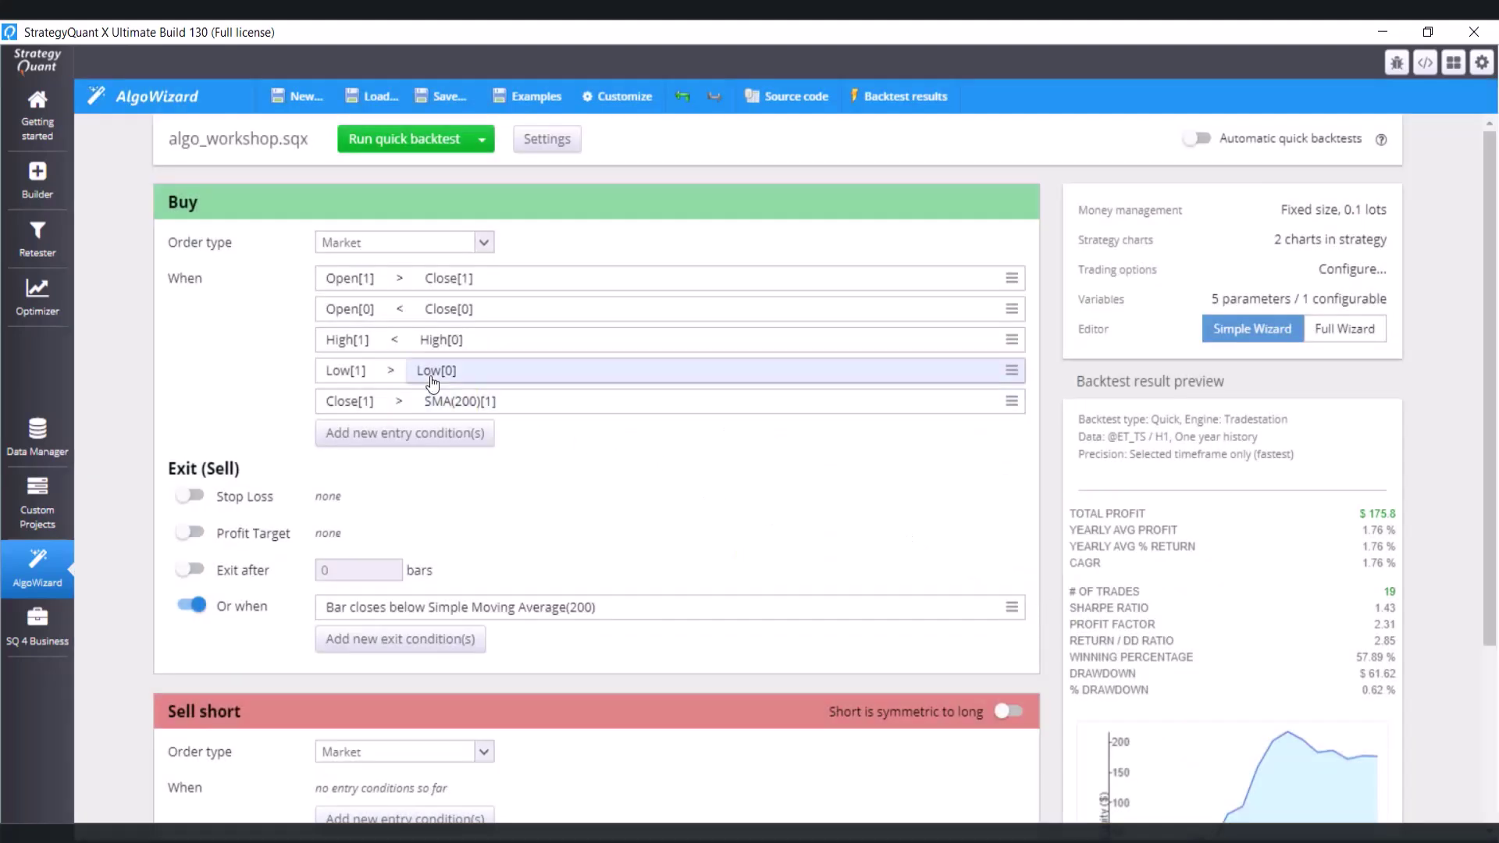
Step: Rerun the quick backtest and check which chart Close[1] is computed on
{"action": "left_click", "coordinate": [406, 140]}
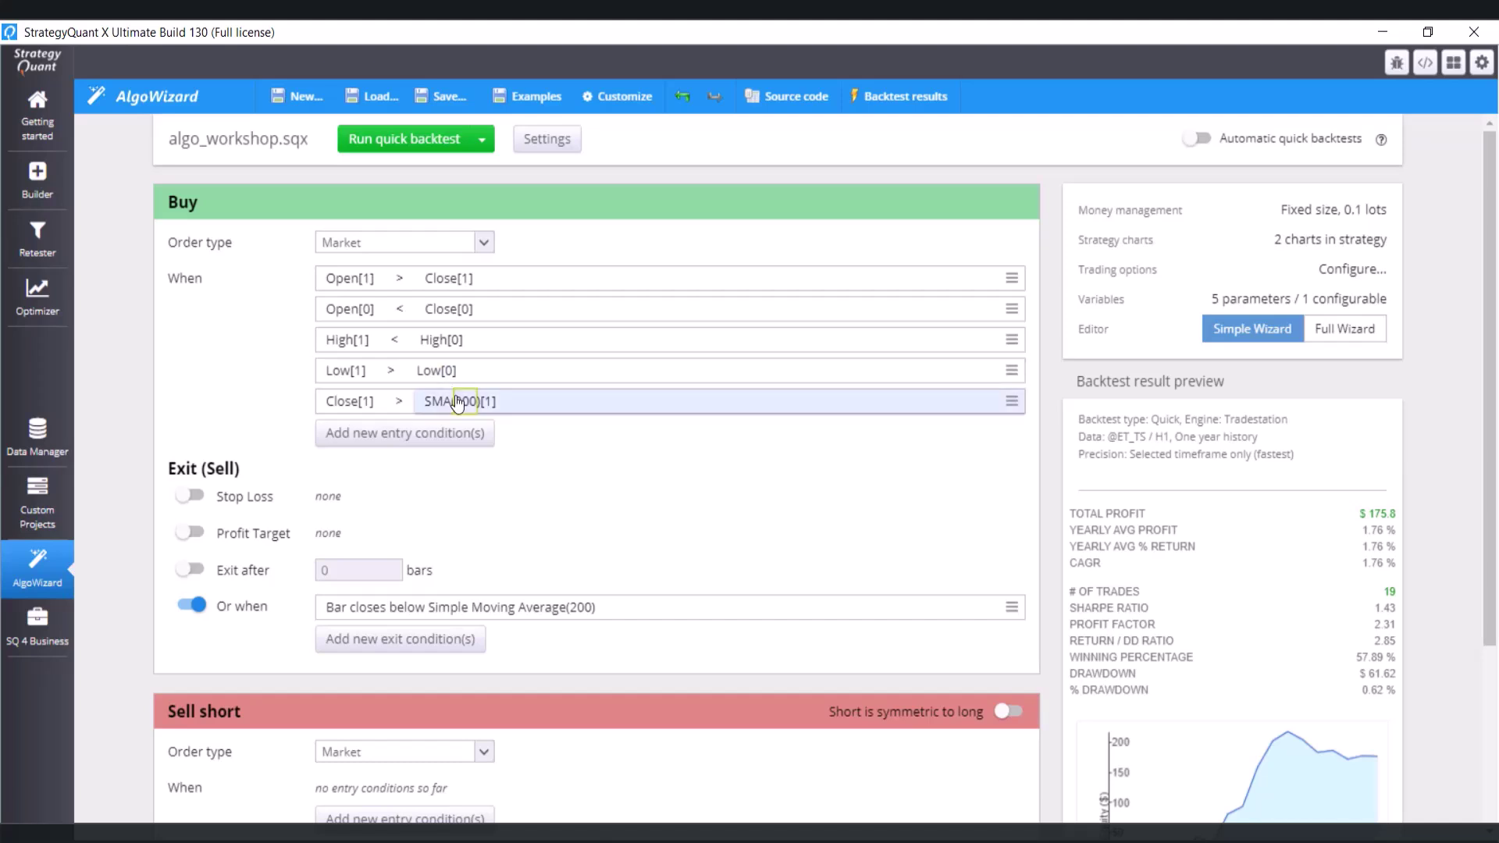
{"action": "left_click", "coordinate": [338, 403]}
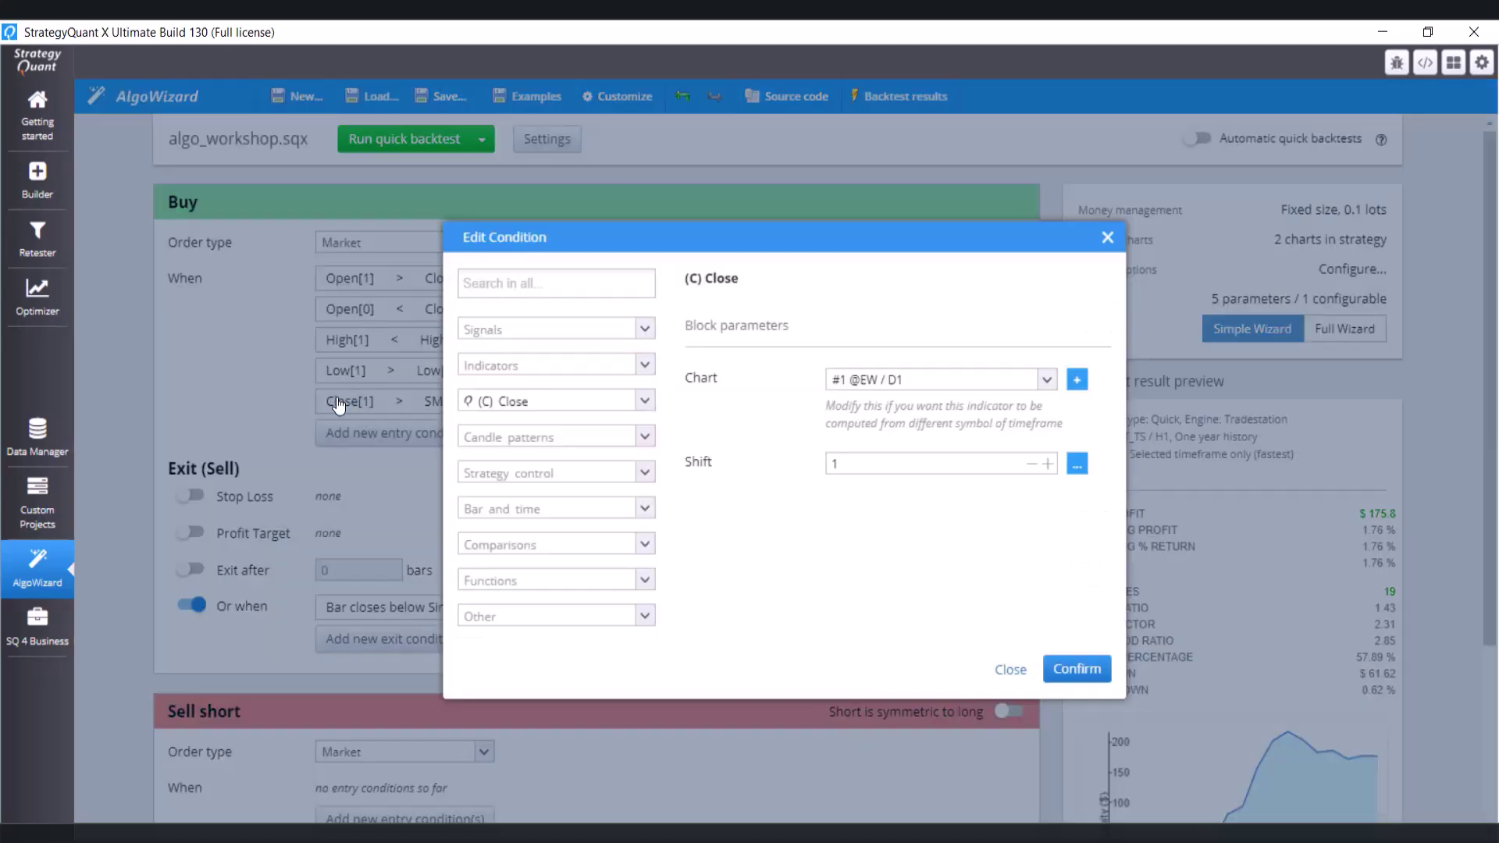
{"action": "left_click", "coordinate": [1112, 244]}
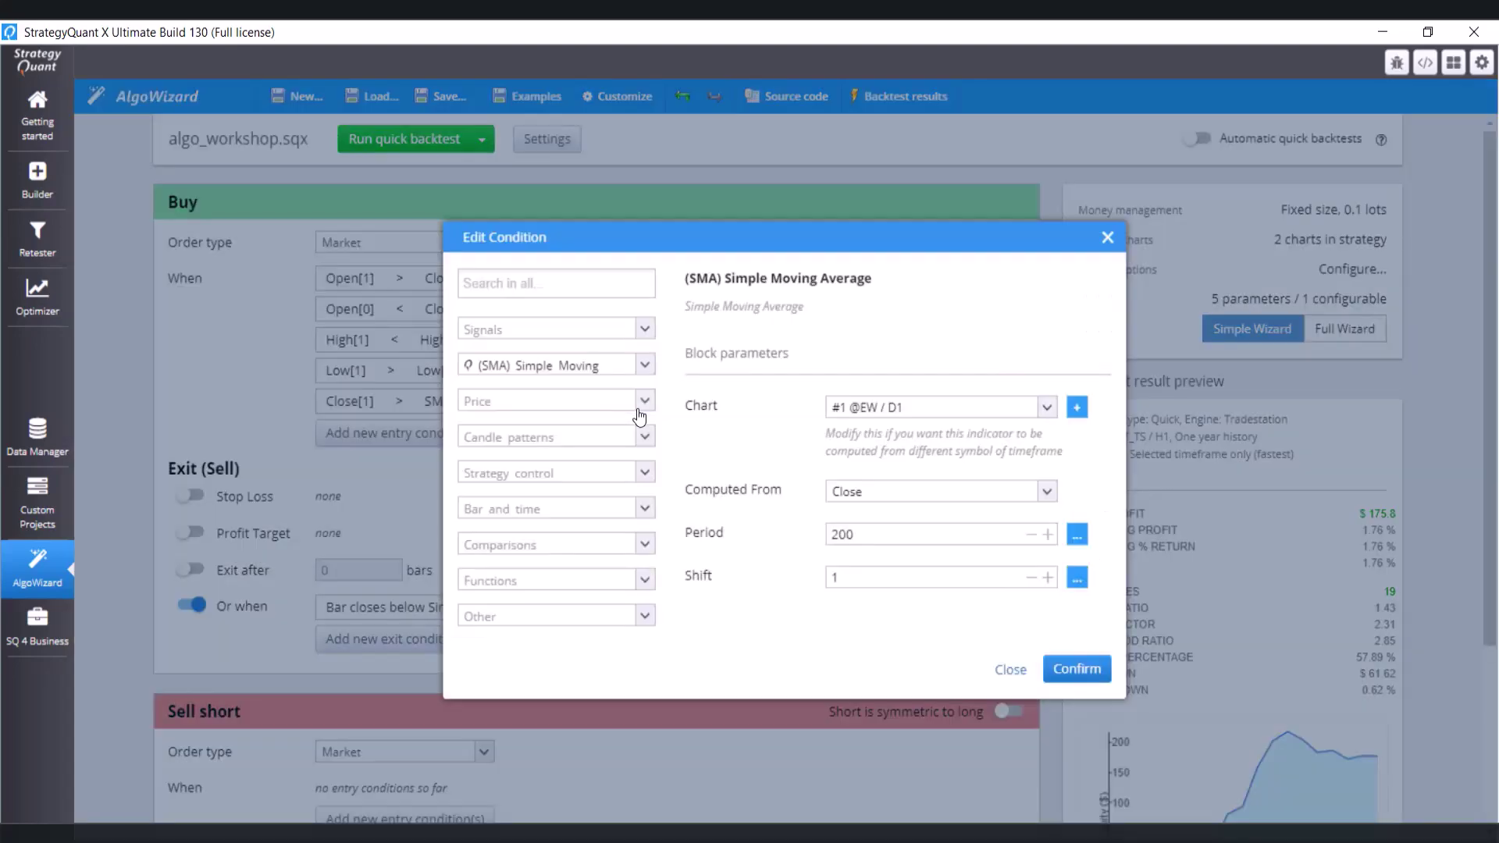